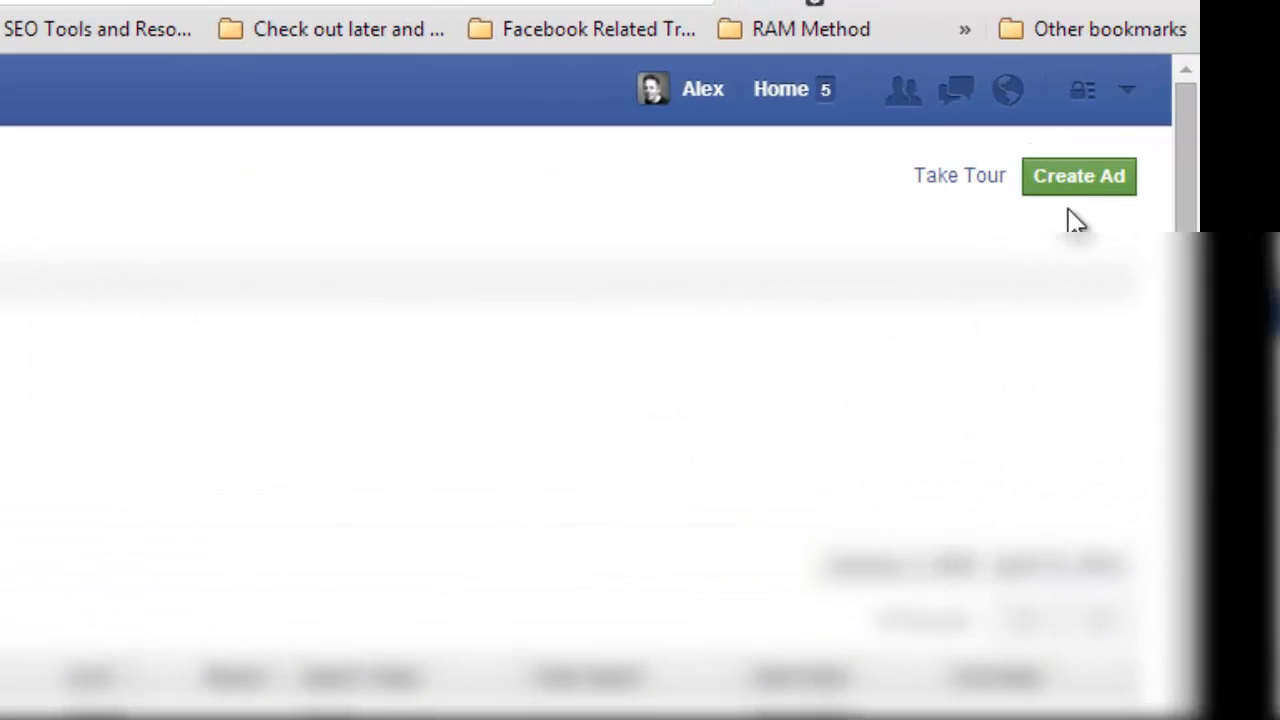
Create a new ad with the Page Likes objective for the Creative Halloween Costumes page.
left_click(1194, 142)
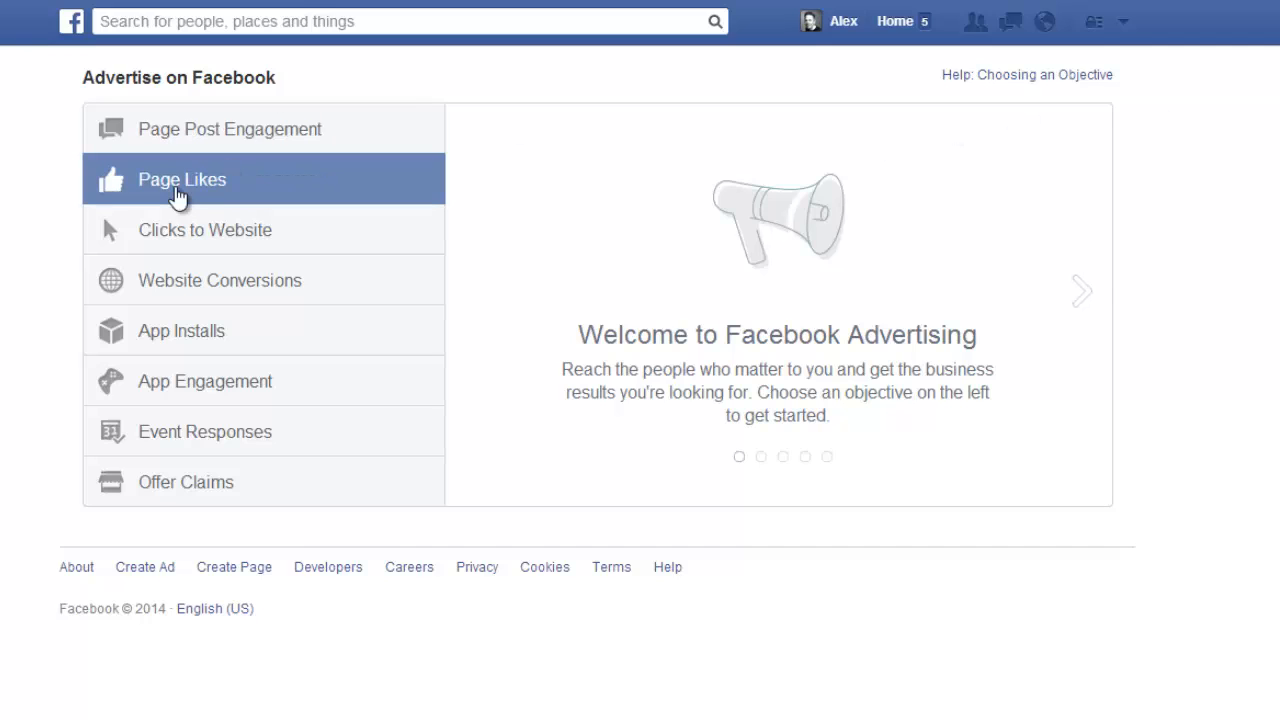
left_click(178, 196)
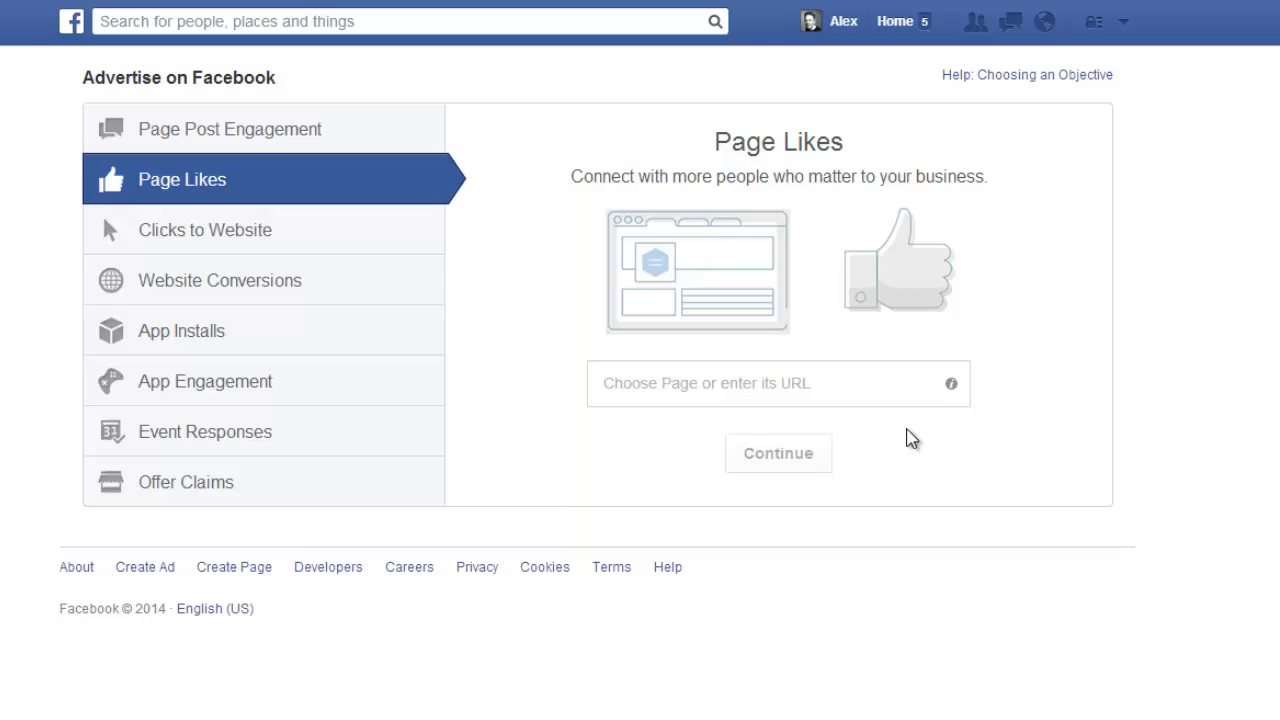
left_click(905, 384)
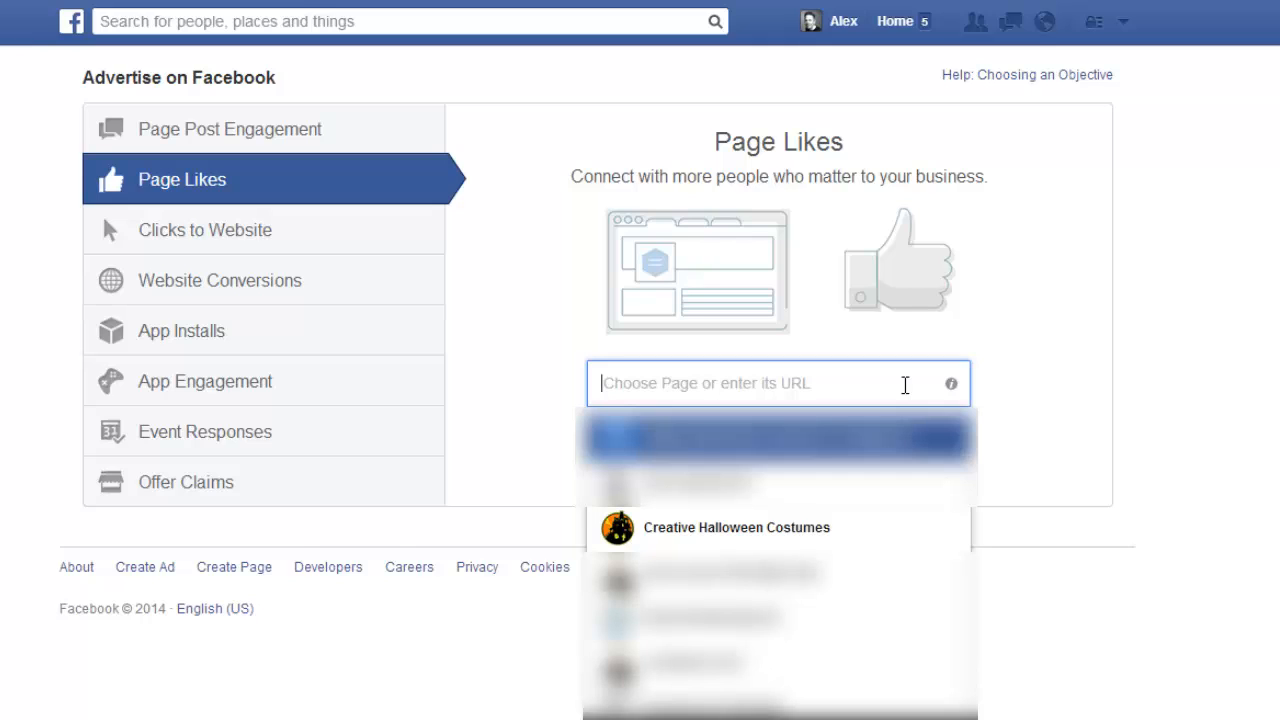
left_click(722, 530)
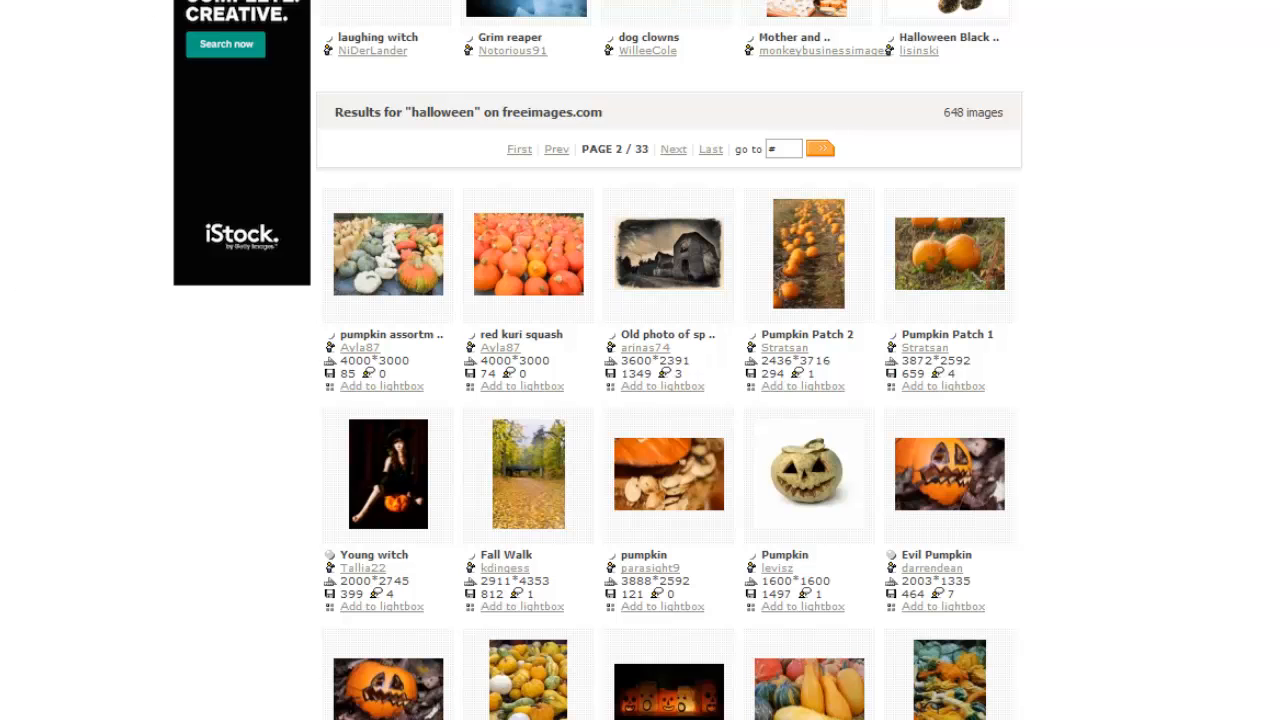
Switch to freeimages.com, browse the halloween photo results and open the carved "Pumpkin" photo on a white background.
scroll(3, 280, "up", 5)
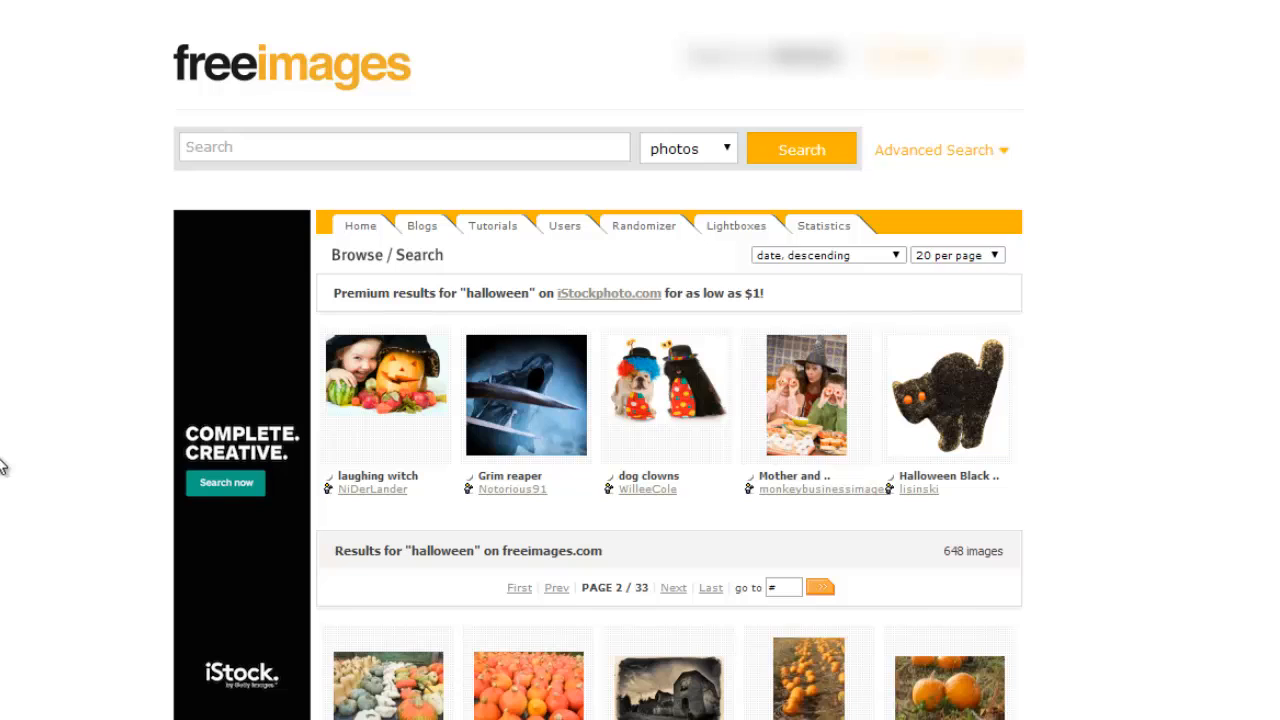
left_click(281, 146)
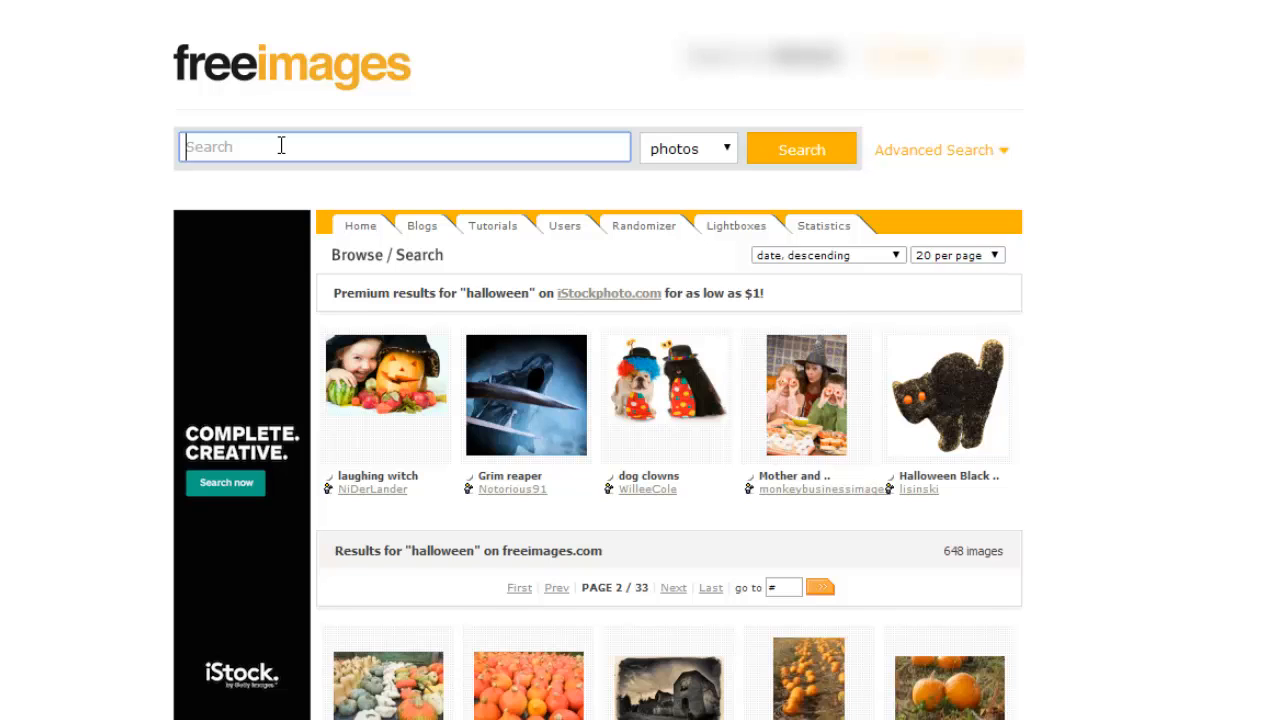
left_click(1119, 714)
scroll(1098, 685, "down", 2)
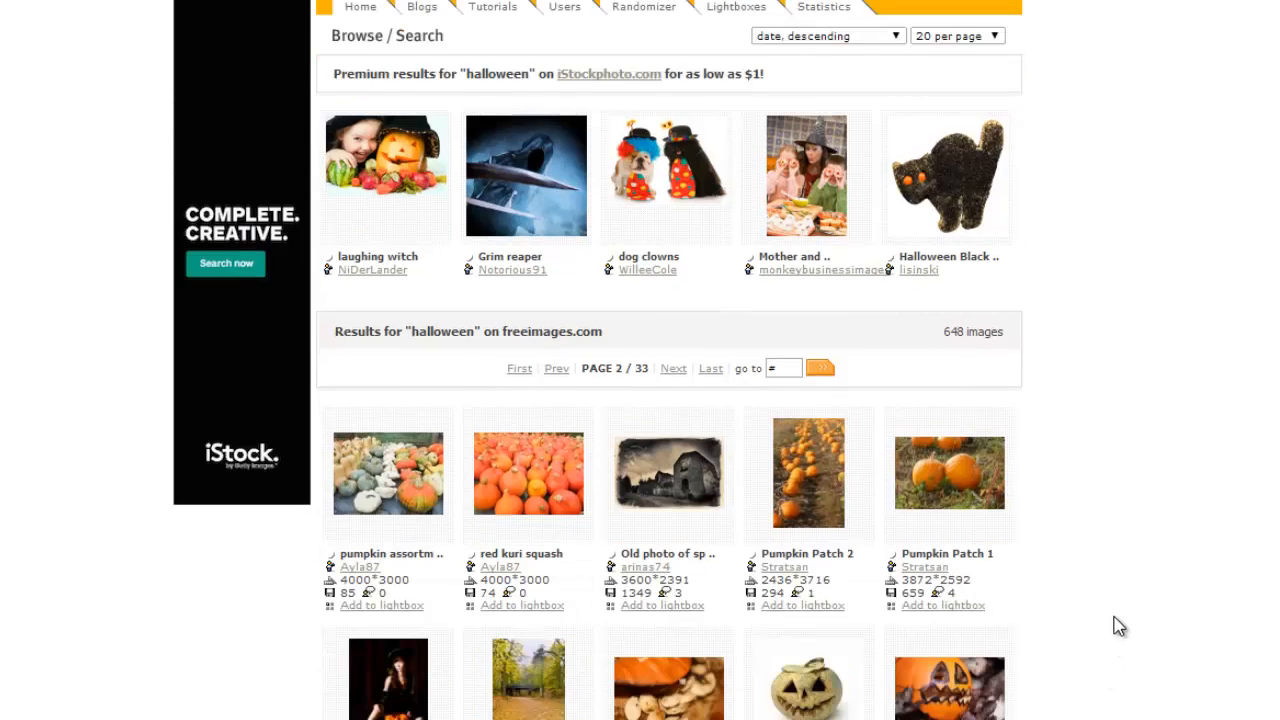
scroll(1119, 626, "up", 1)
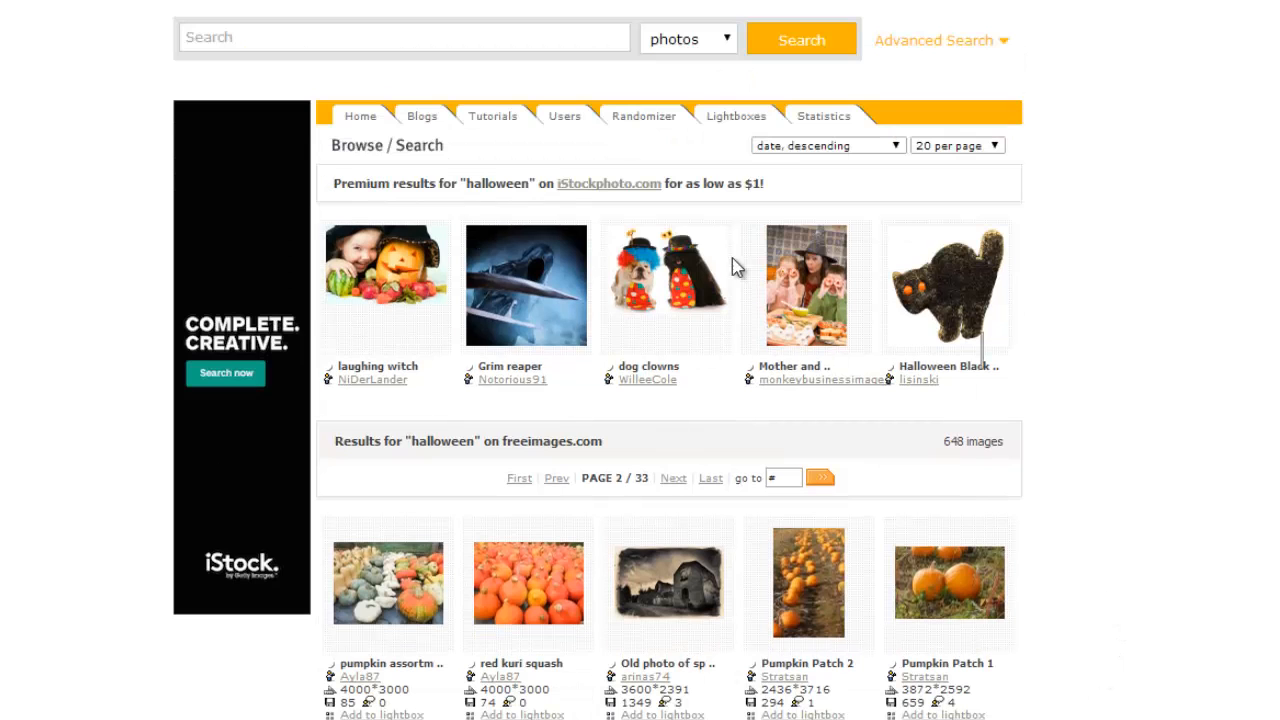
scroll(1036, 580, "down", 2)
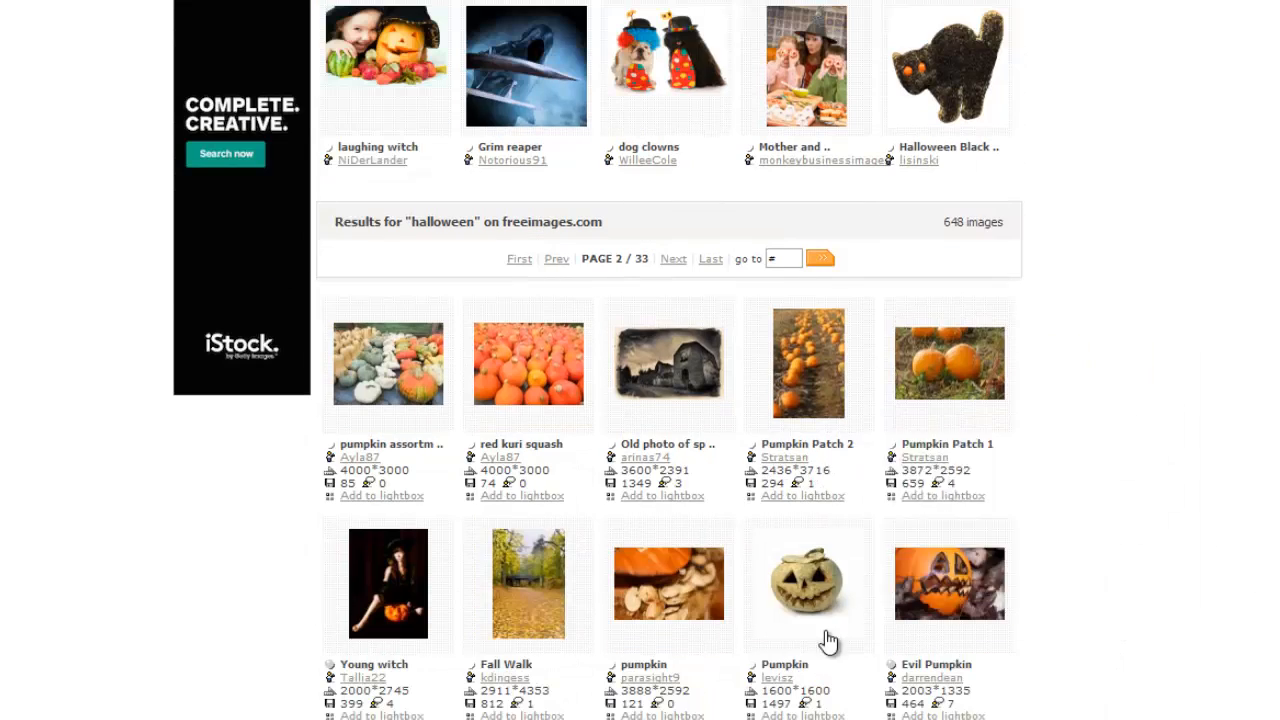
left_click(801, 590)
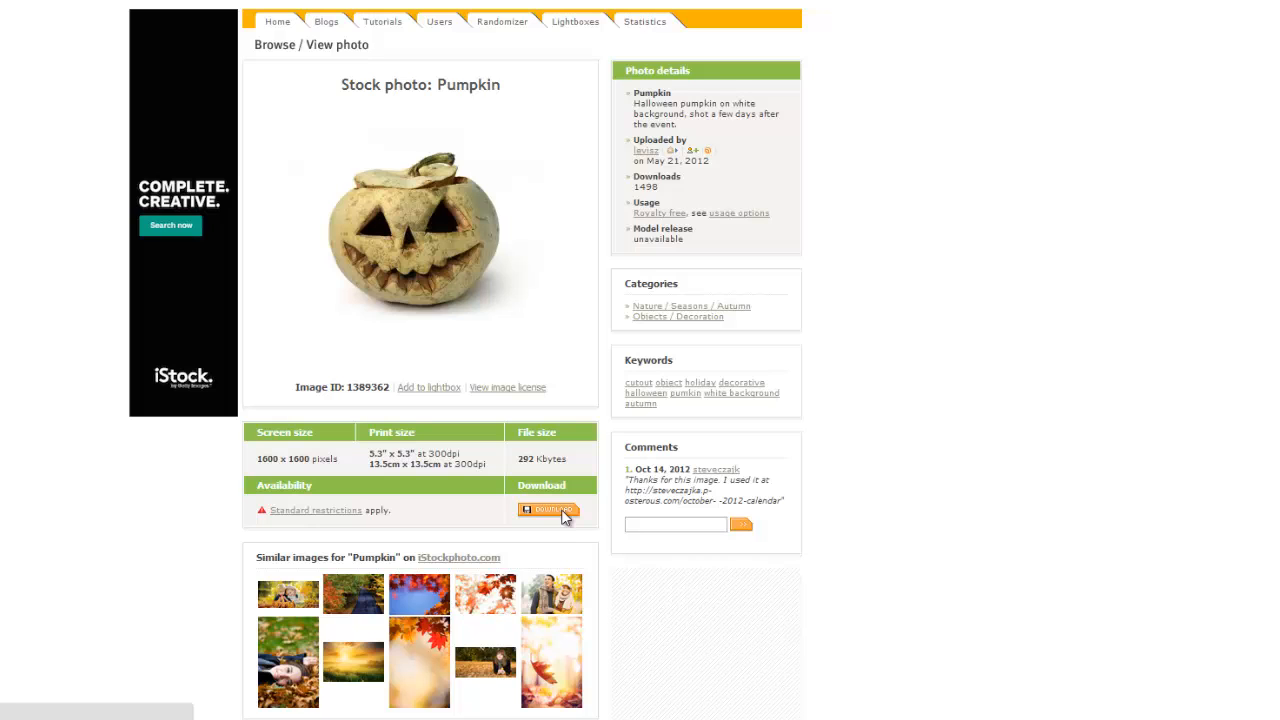
Open the full-size version of the Pumpkin photo and look at the options for saving the image.
left_click(548, 510)
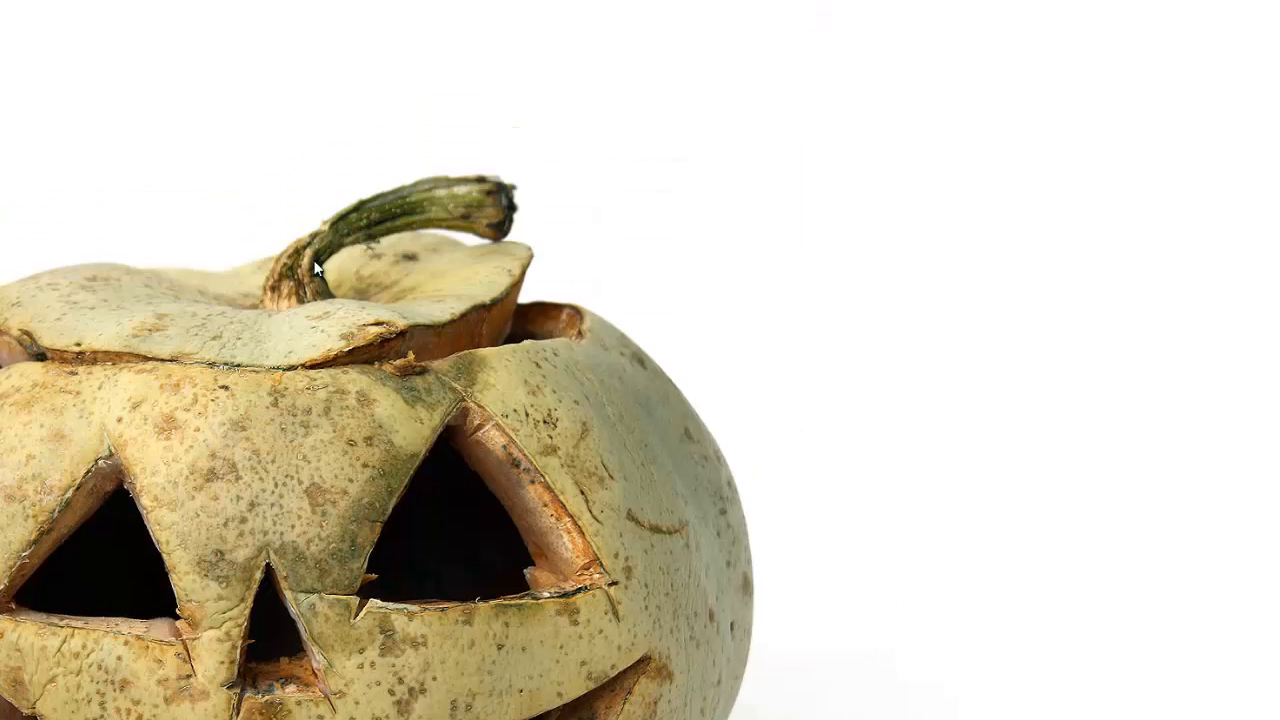
right_click(323, 370)
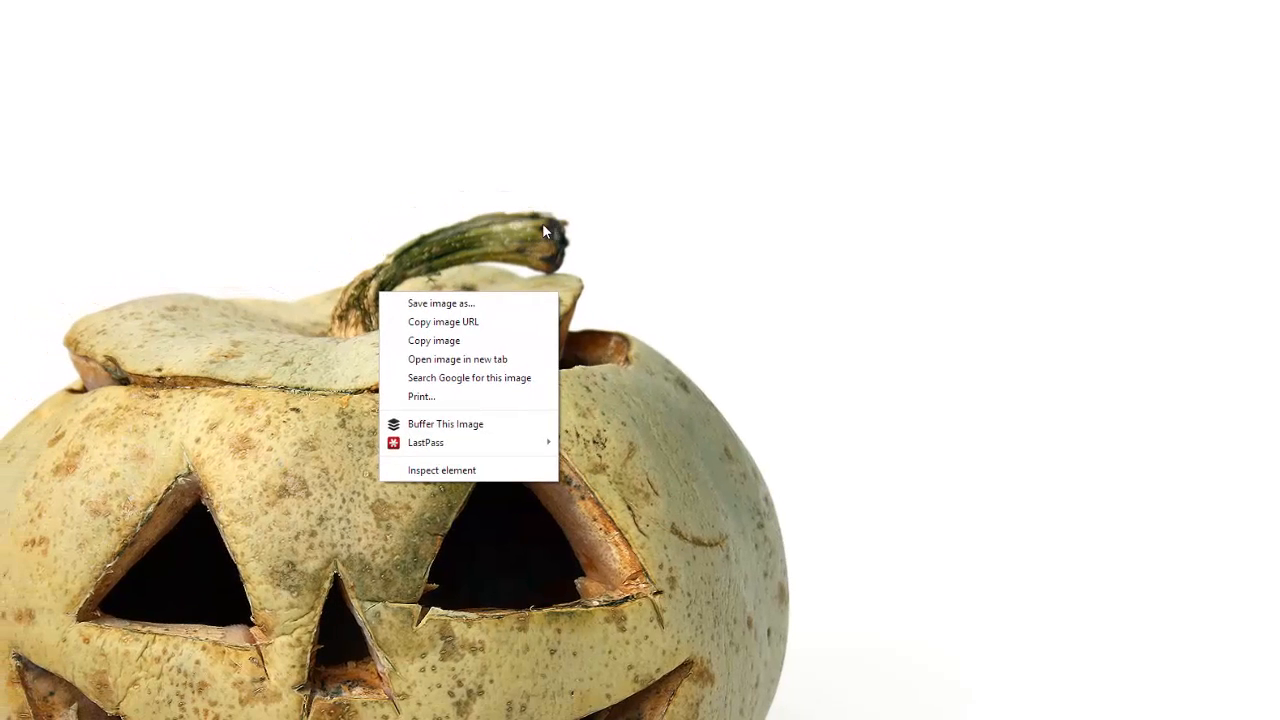
key("Escape")
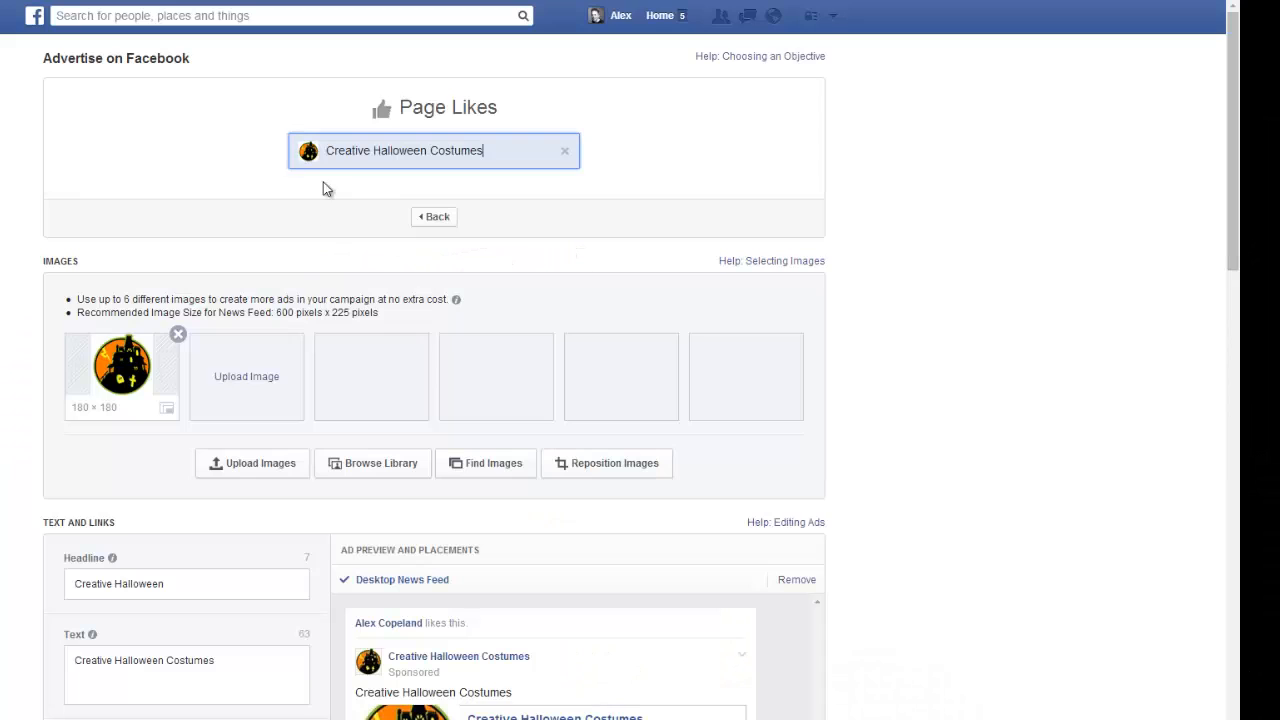
Back in the Facebook ad, upload the old house, witch, moonlit night, jack-o'-lantern and two-pumpkins images from the Halloween folder.
left_click(257, 382)
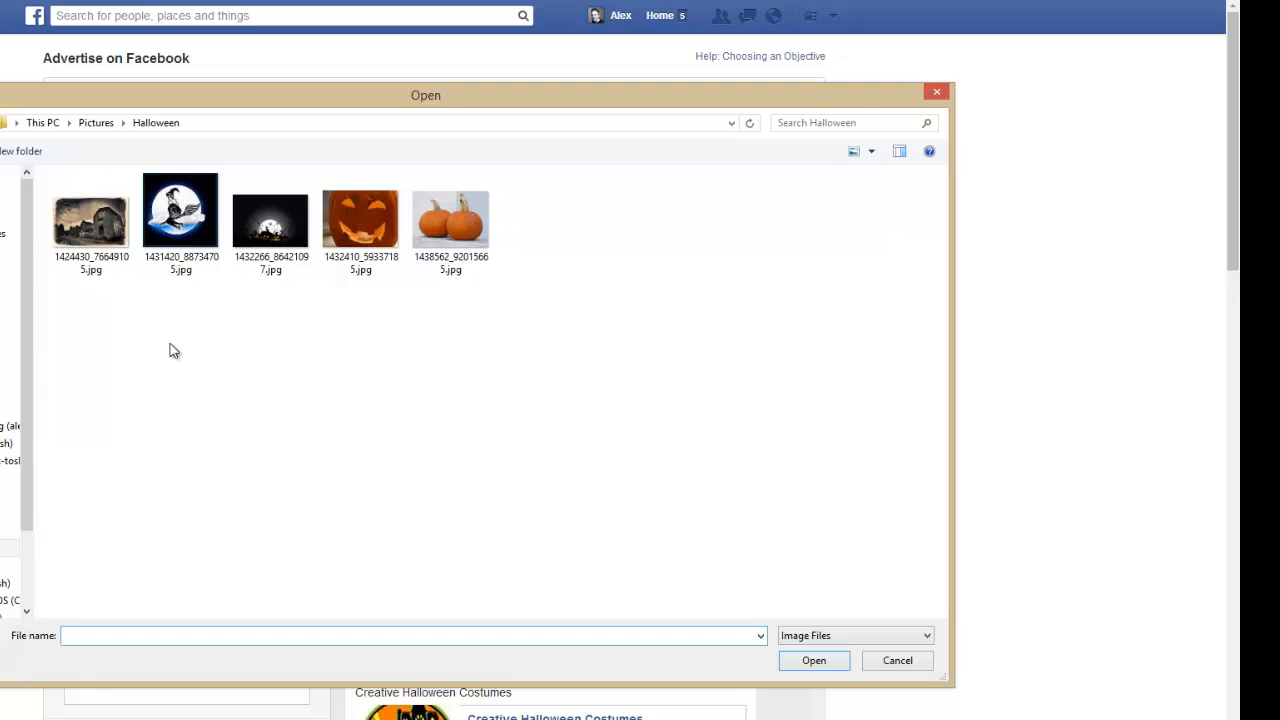
double_click(86, 250)
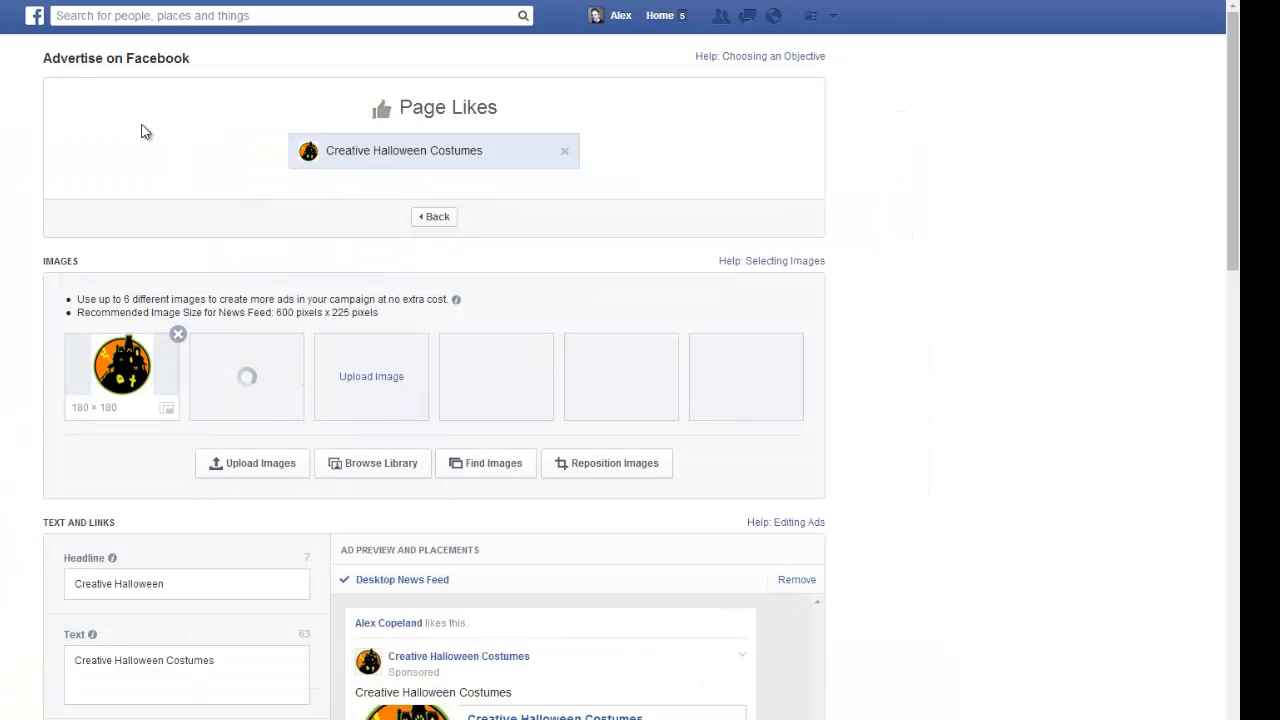
double_click(182, 212)
left_click(498, 387)
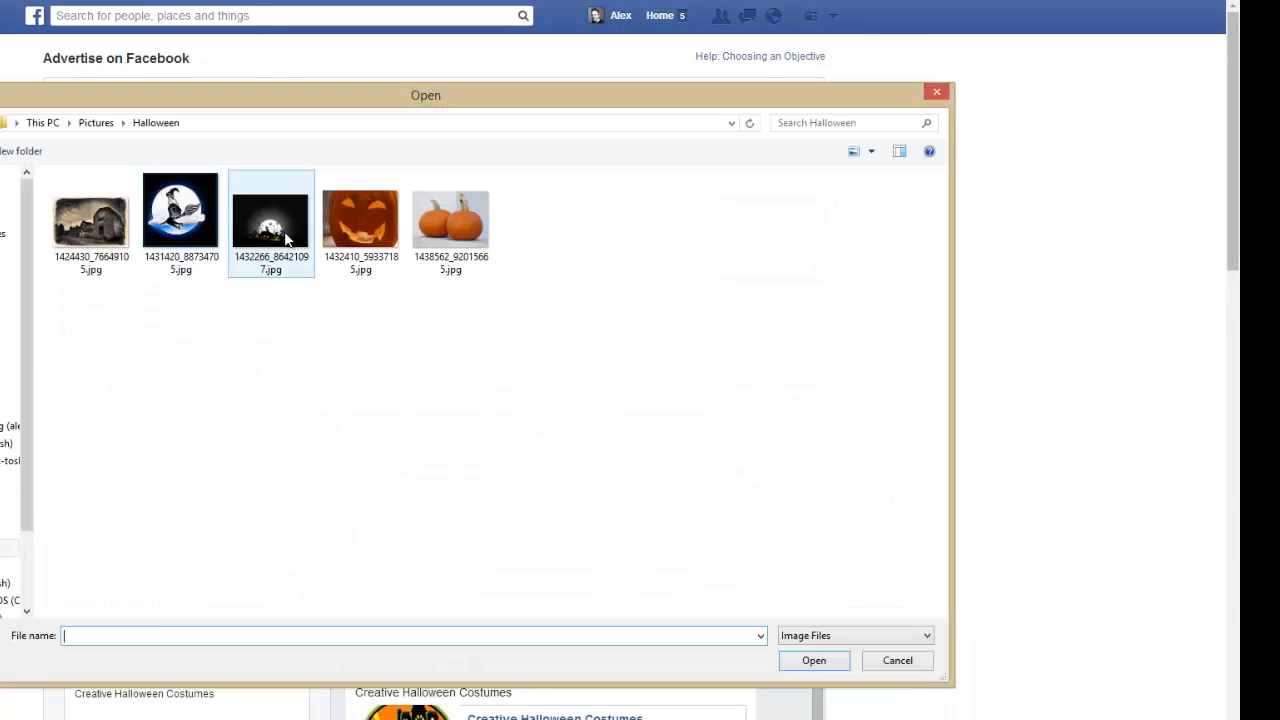
double_click(287, 237)
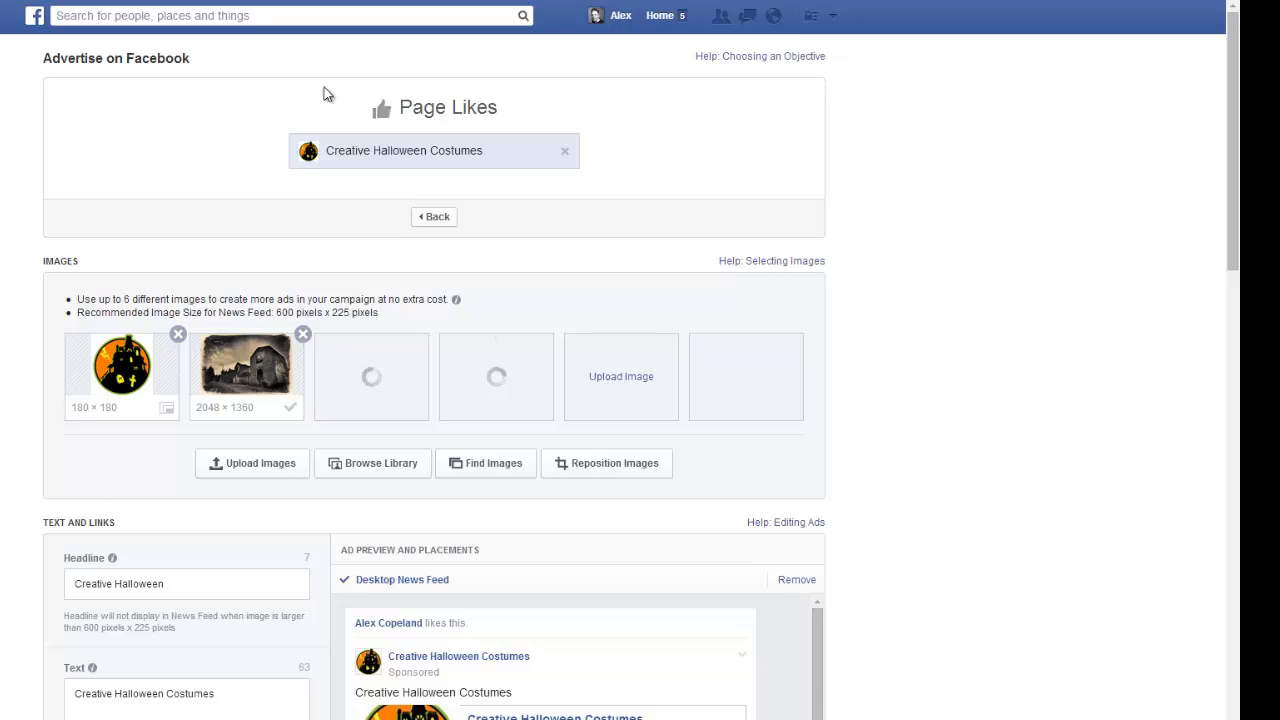
left_click(621, 380)
double_click(362, 234)
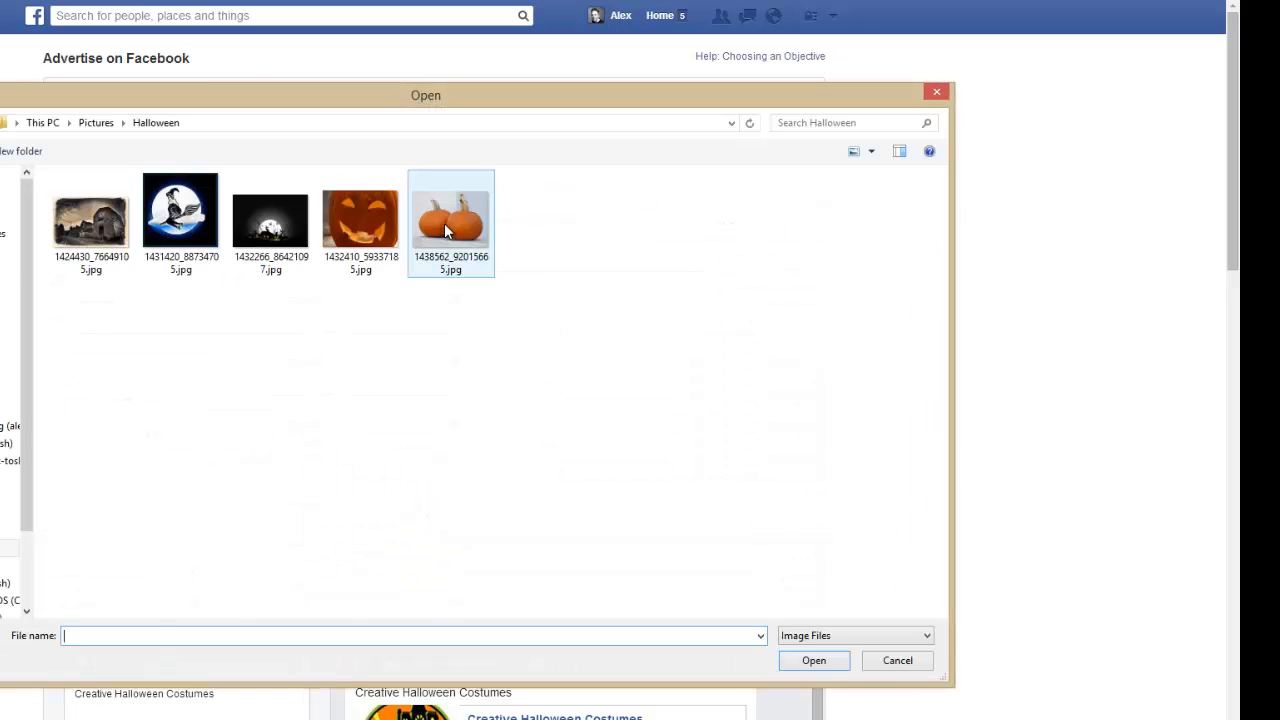
double_click(446, 232)
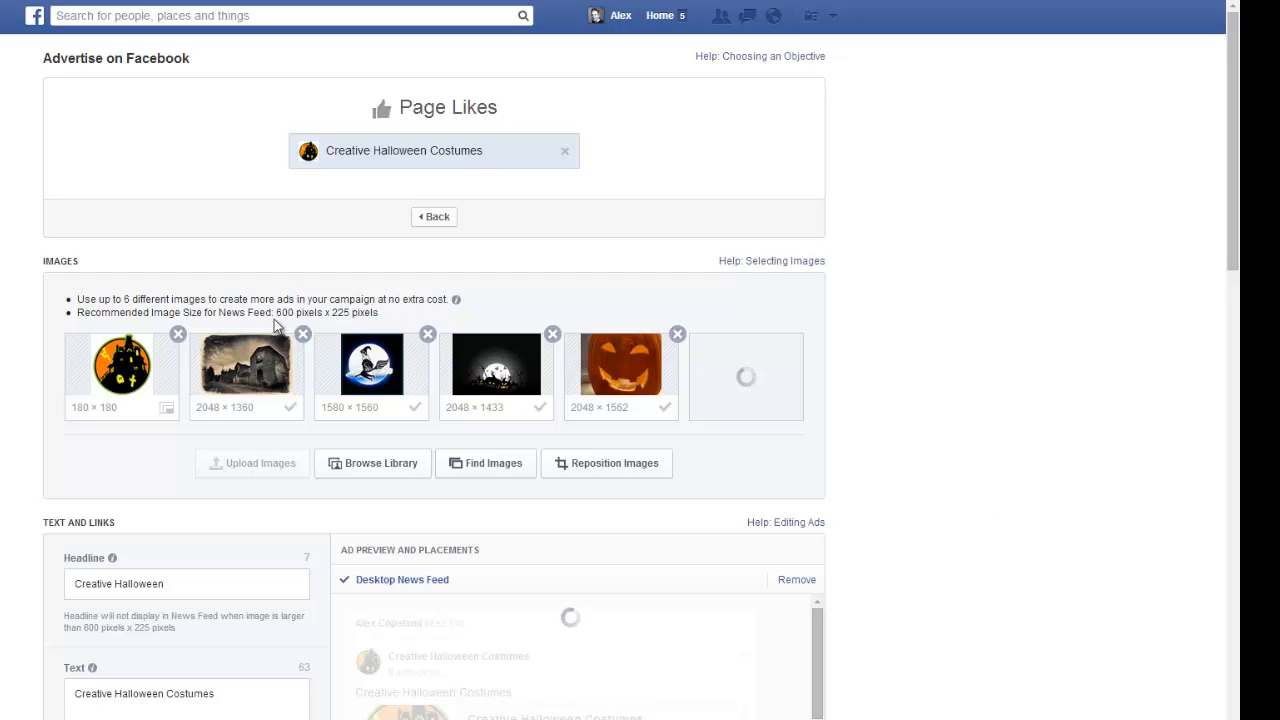
Change the ad headline to "Halloween Rocks!".
scroll(400, 440, "down", 3)
left_click(224, 337)
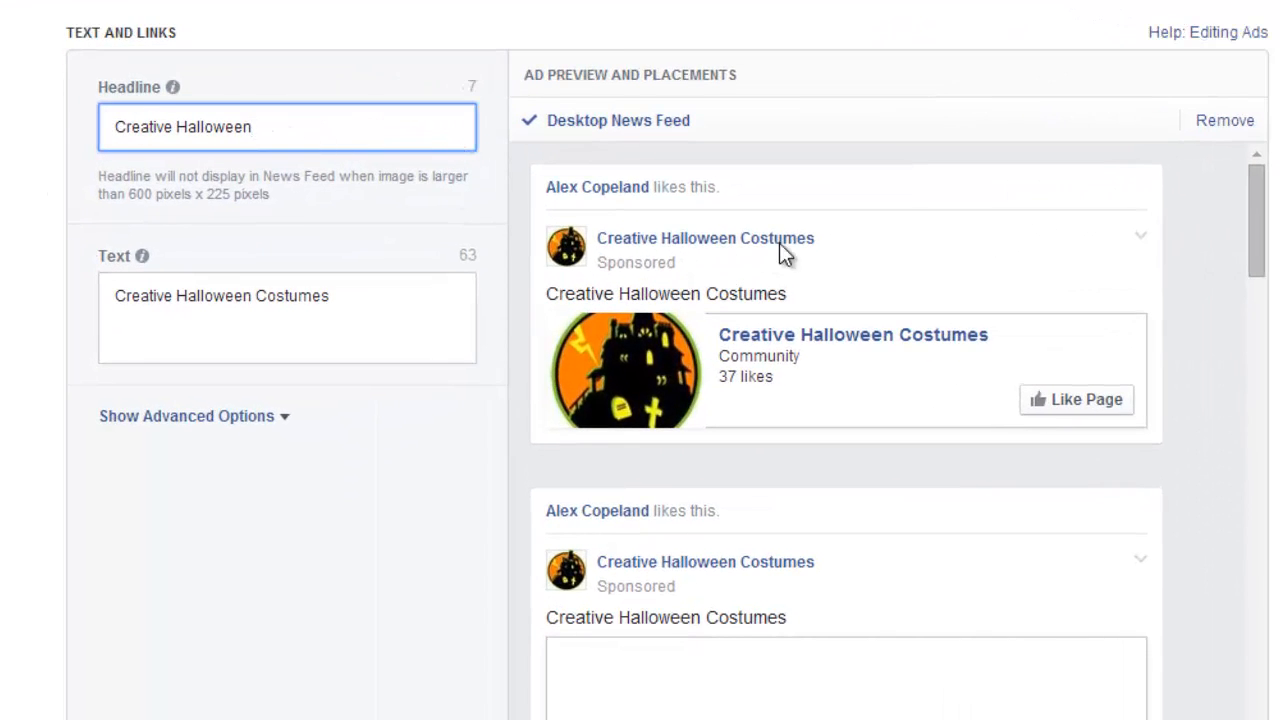
double_click(146, 126)
key("BackSpace")
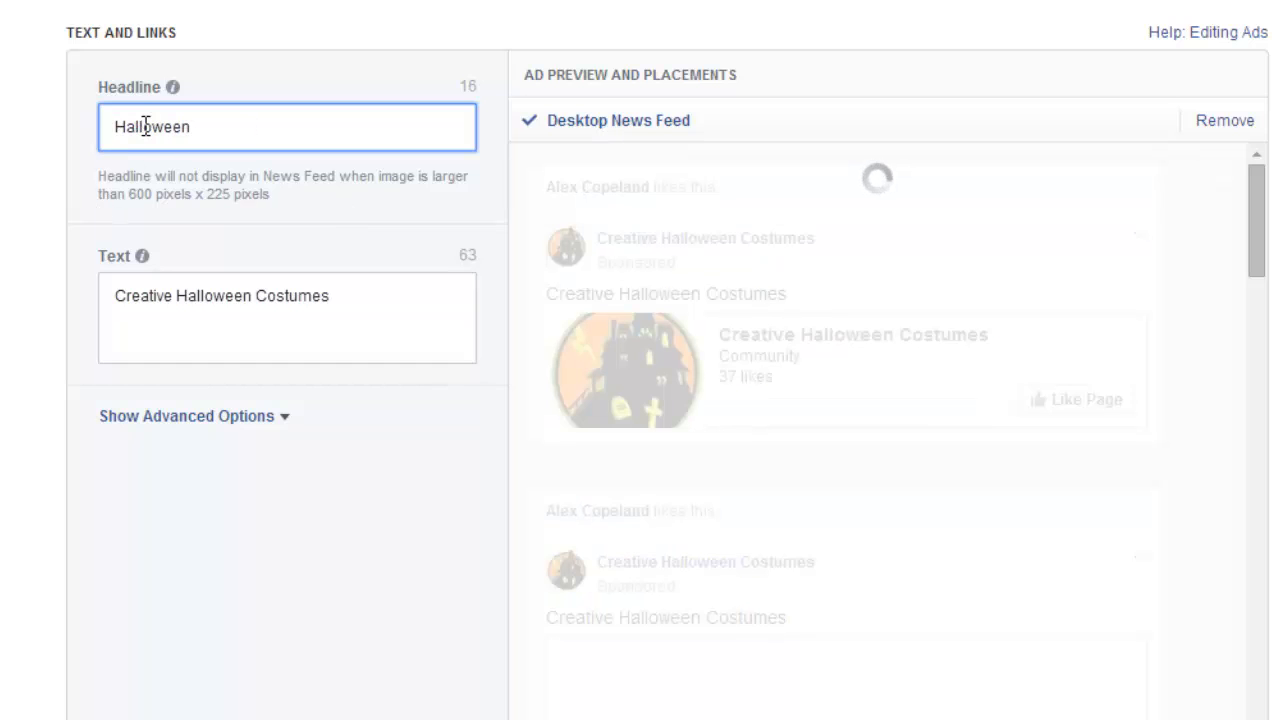
scroll(146, 130, "up", 4)
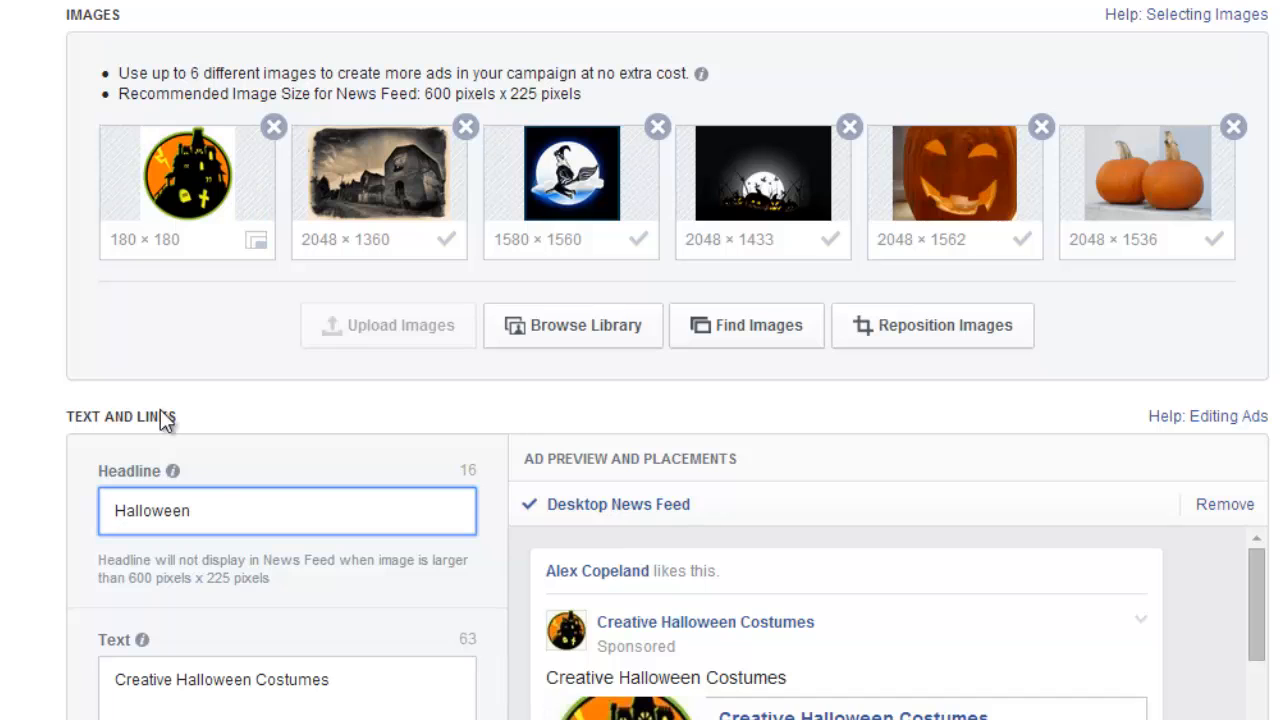
left_click(252, 503)
type("Rocks!")
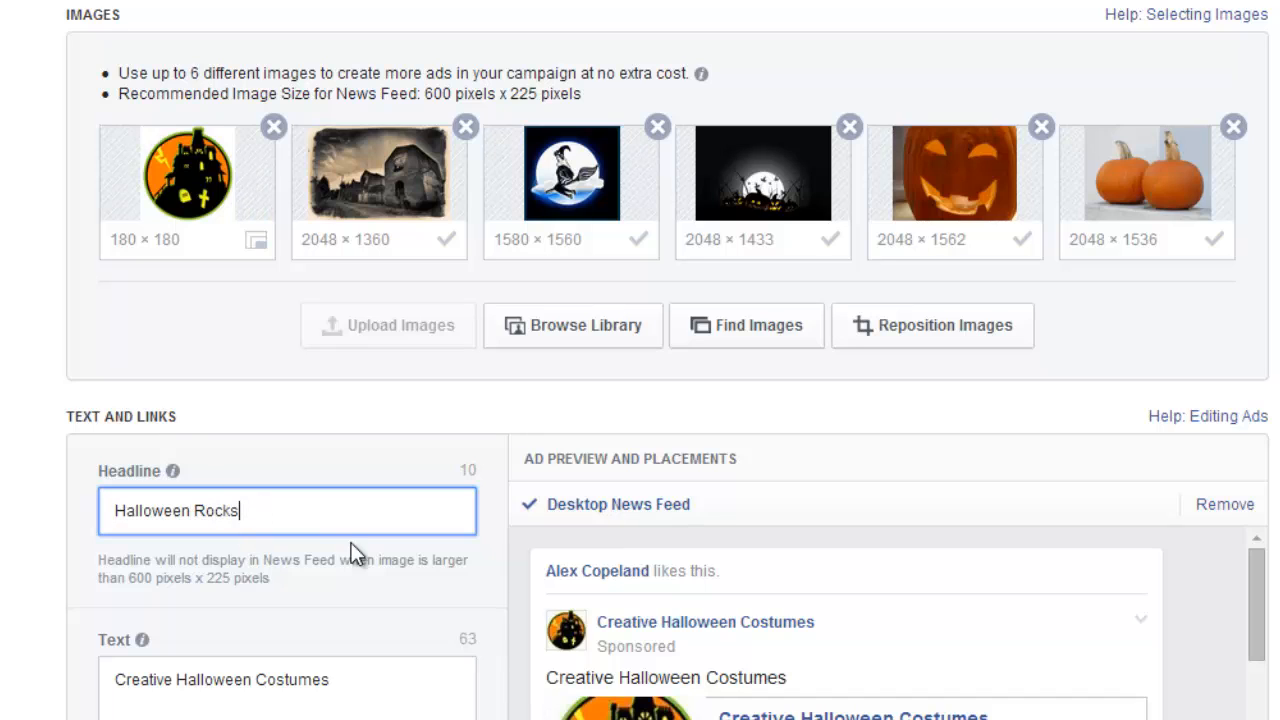
Replace the ad's body text with "Click LIKE if you LOVE Halloween!".
scroll(571, 459, "down", 1)
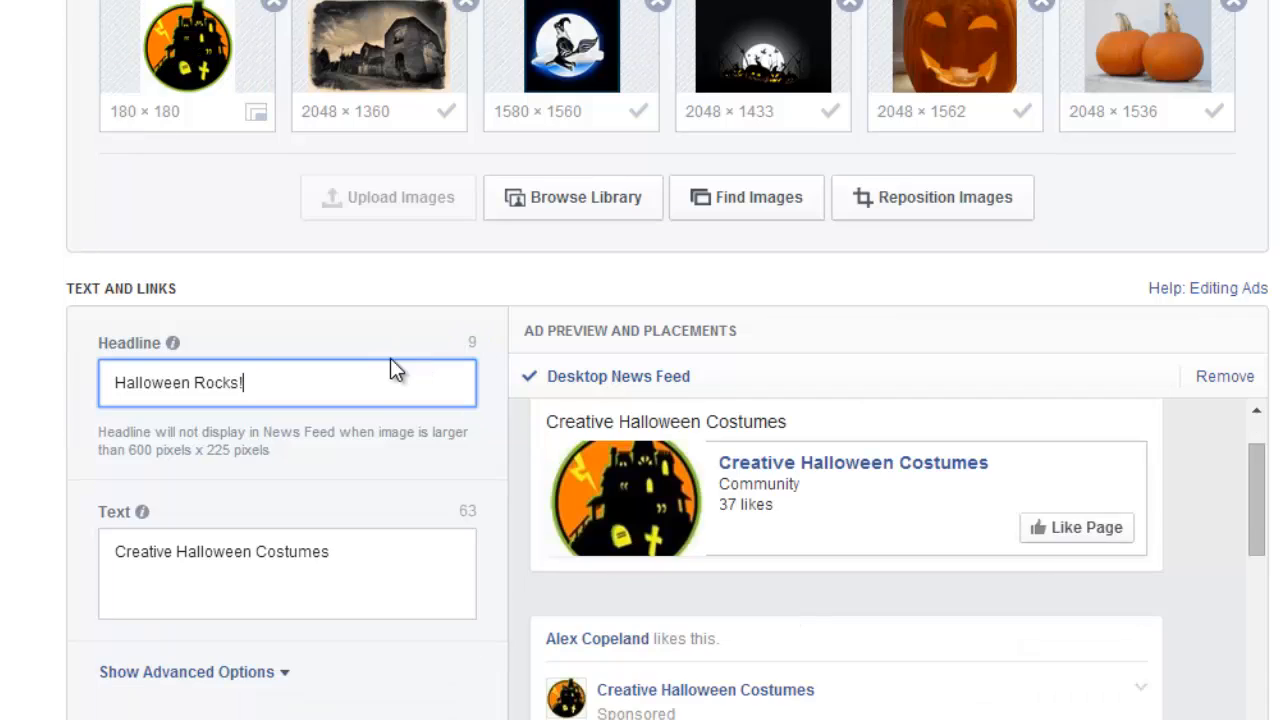
scroll(283, 454, "down", 1)
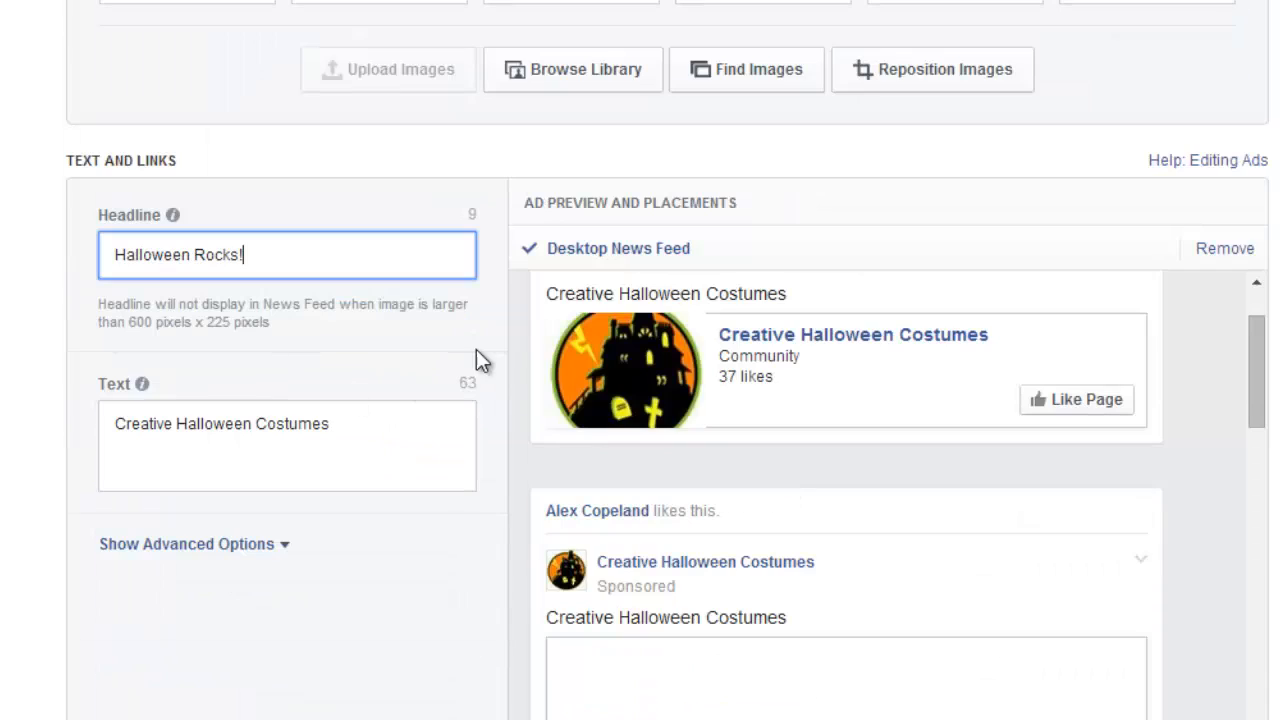
triple_click(358, 420)
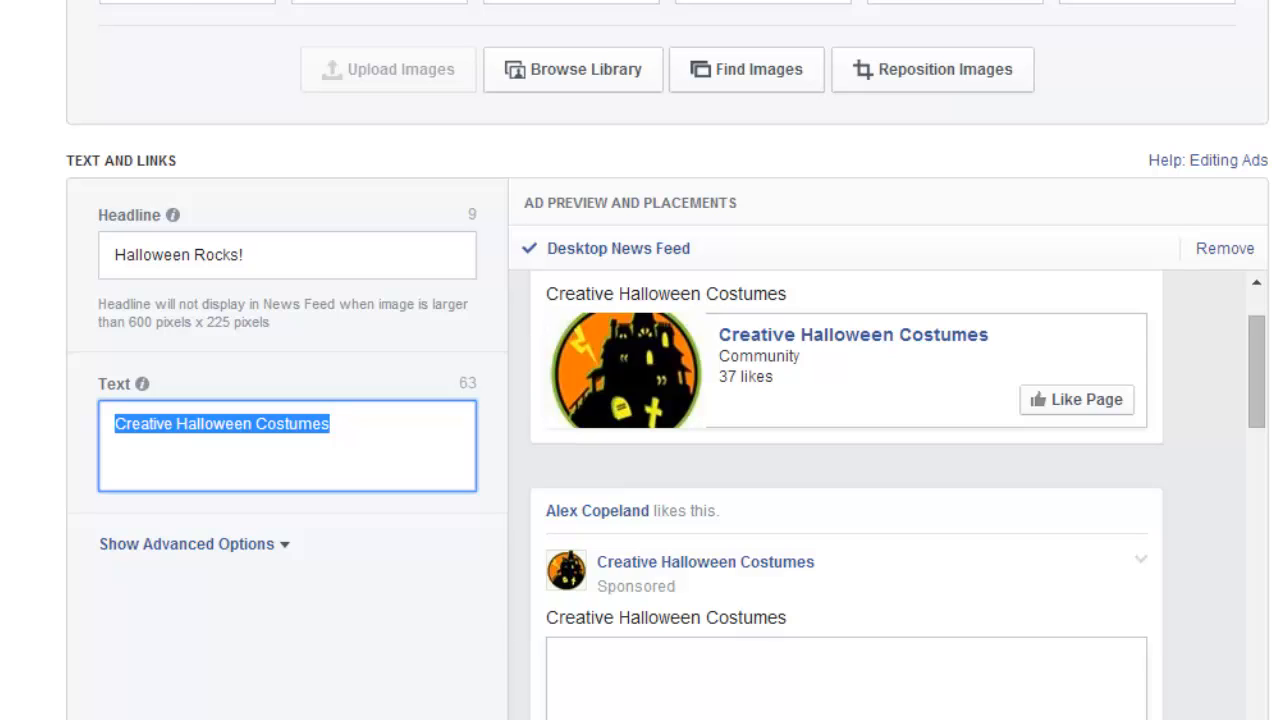
type("Click ")
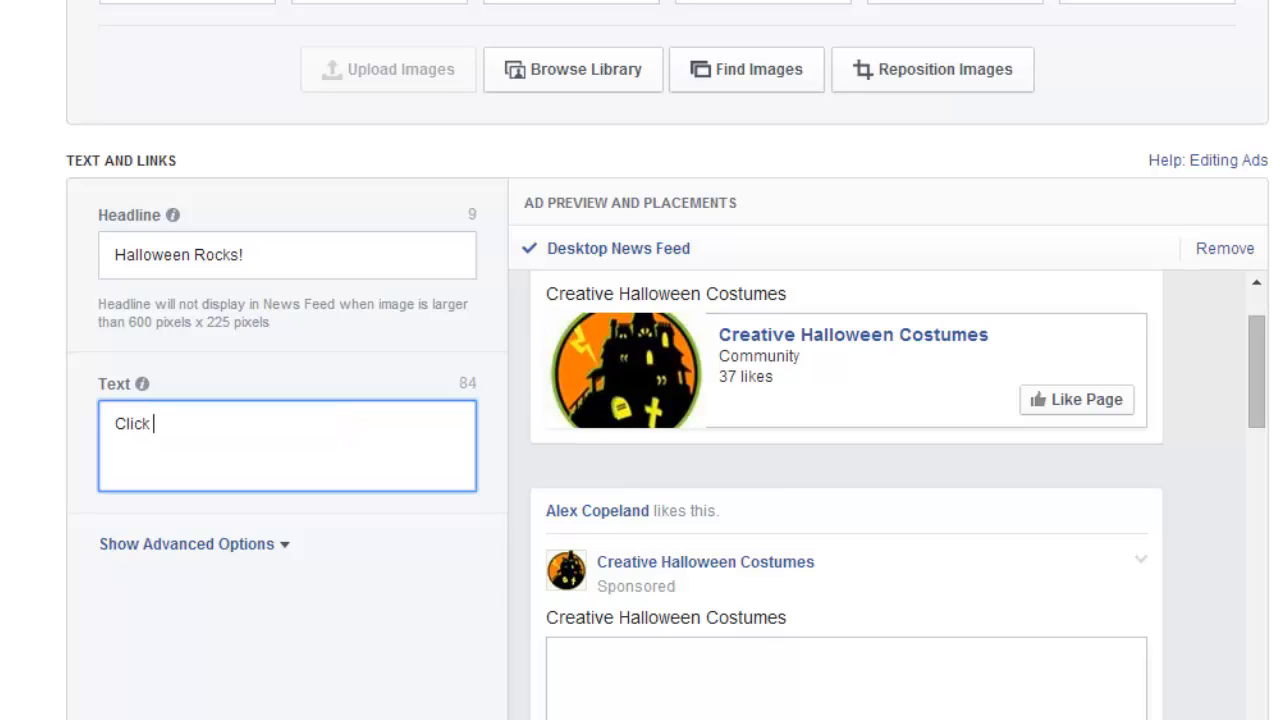
type("Li")
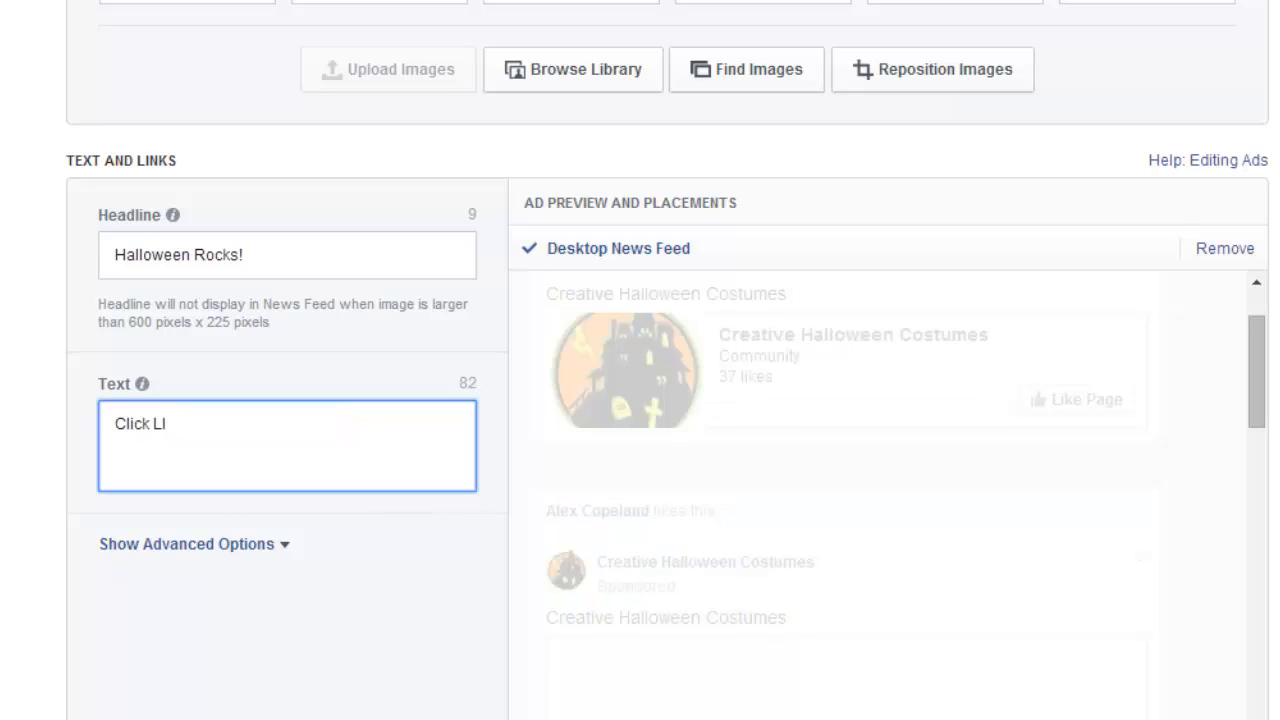
type("KE ")
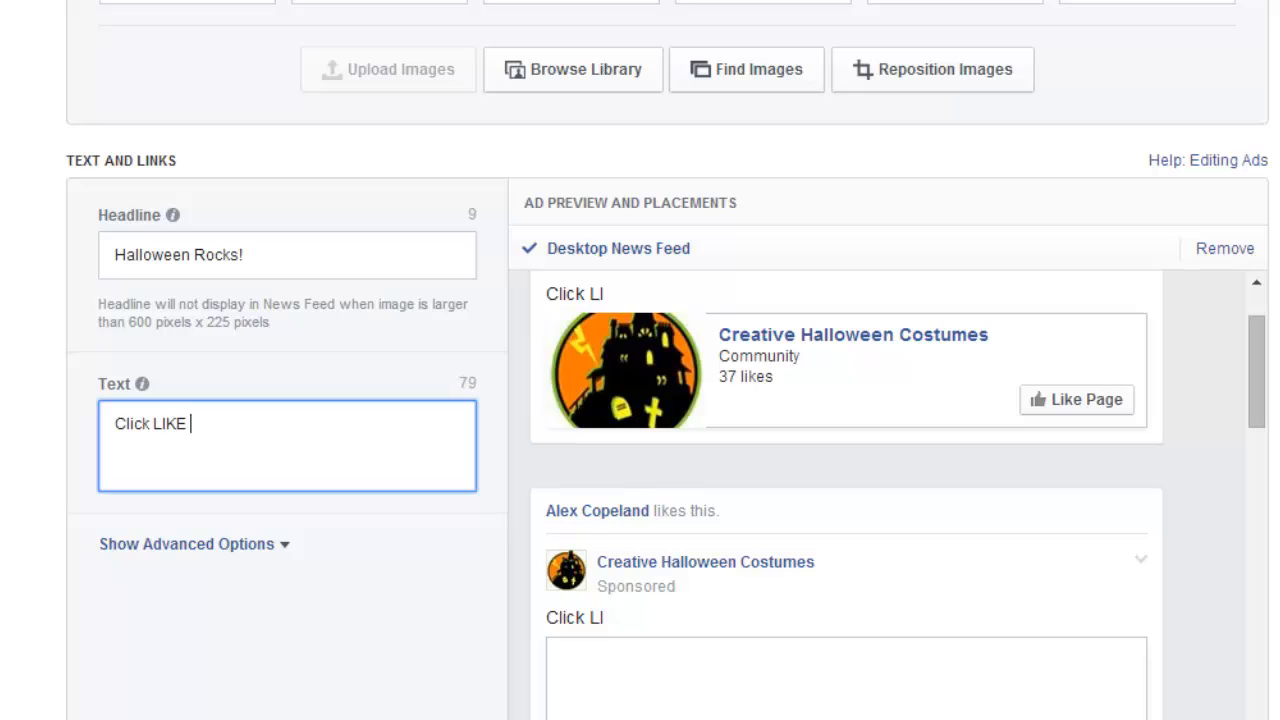
type("if you L")
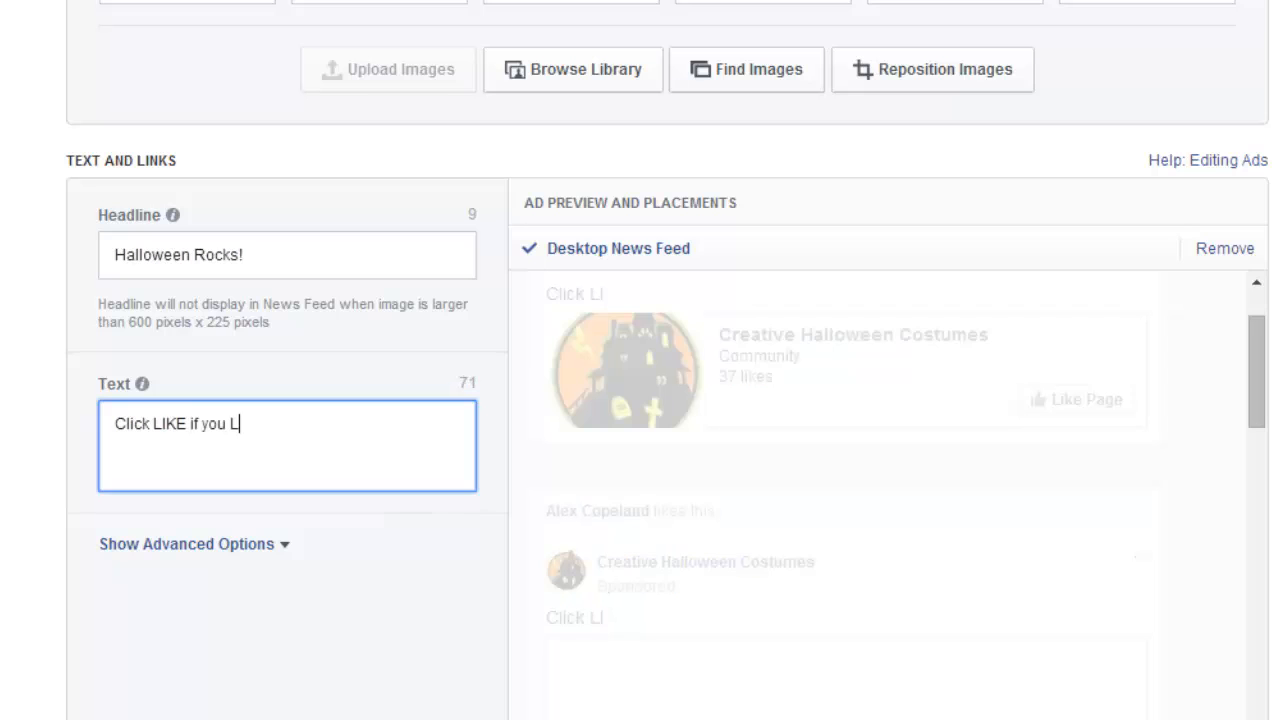
type("OVE Hall")
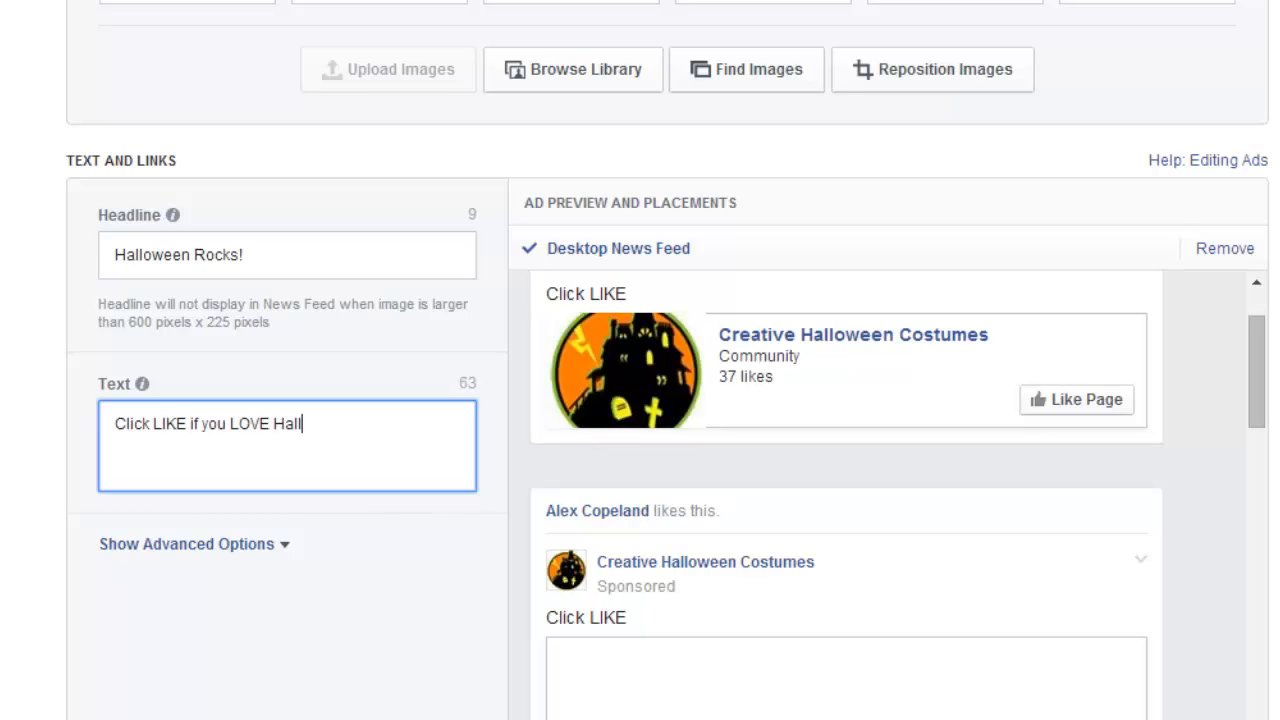
type("oween!")
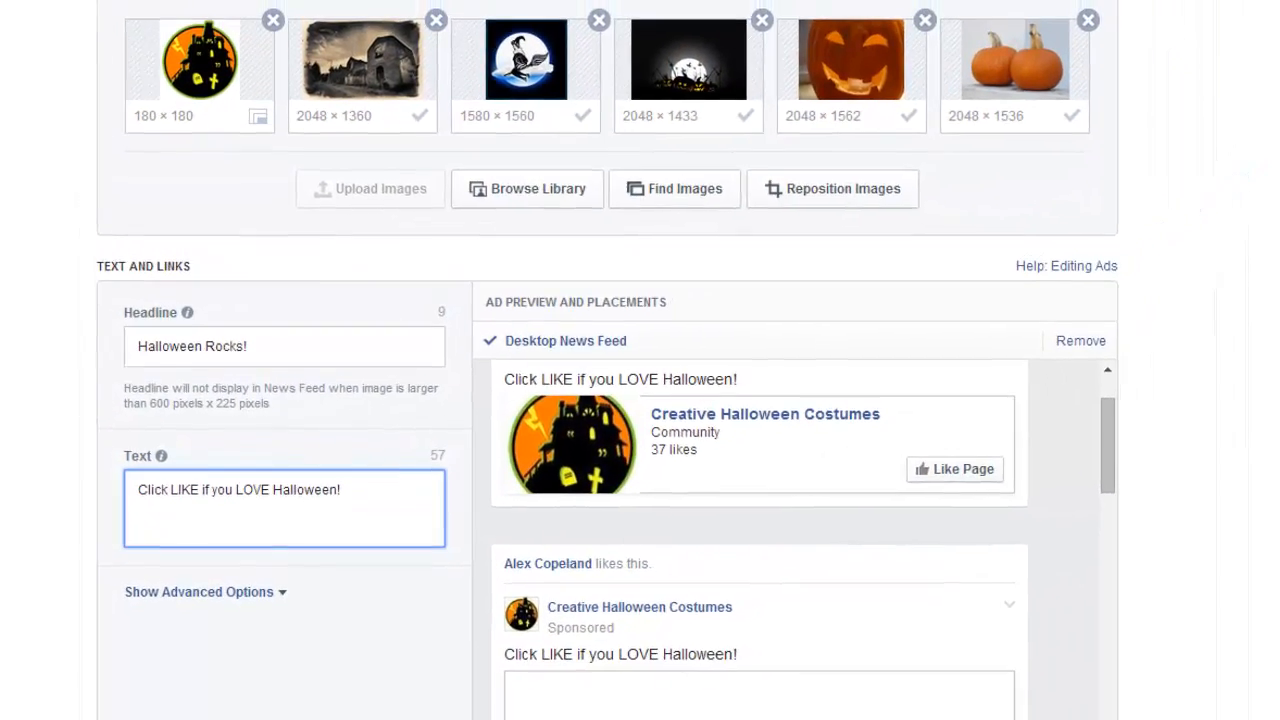
Review the ad in the Desktop News Feed preview and display its Mobile News Feed preview.
scroll(1118, 549, "down", 2)
scroll(1030, 490, "up", 2)
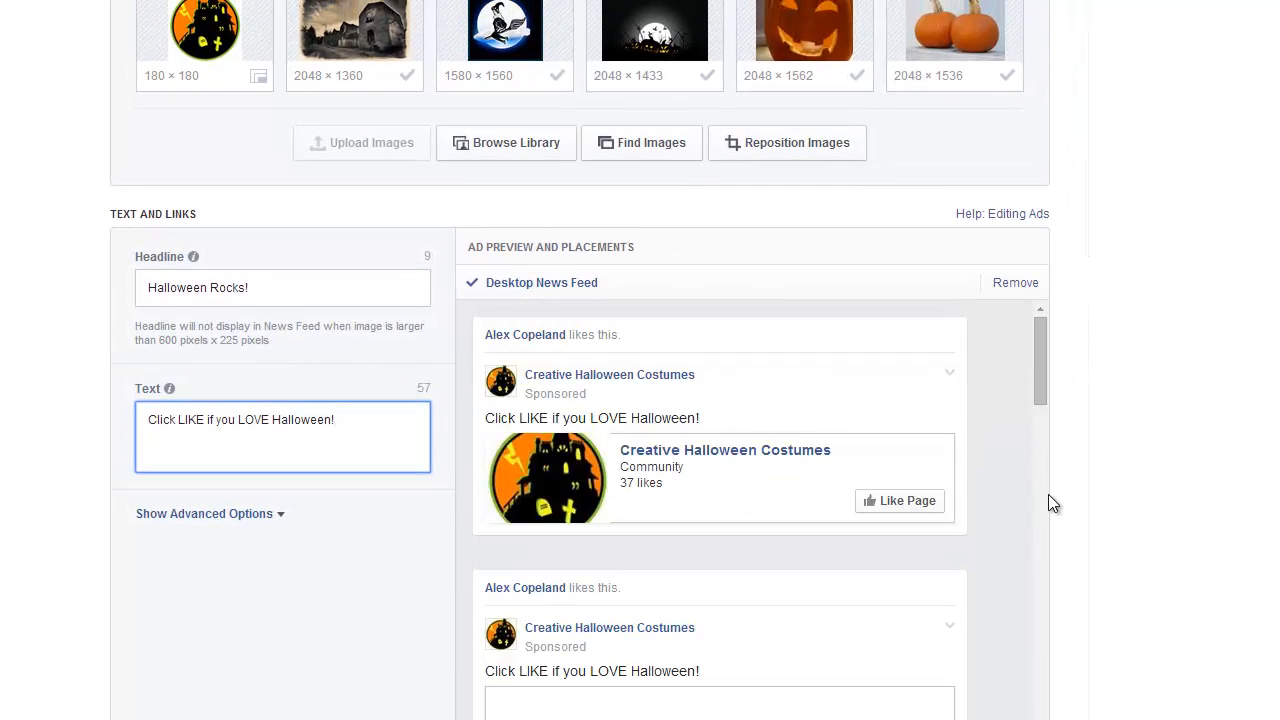
scroll(1211, 534, "down", 3)
left_click(549, 496)
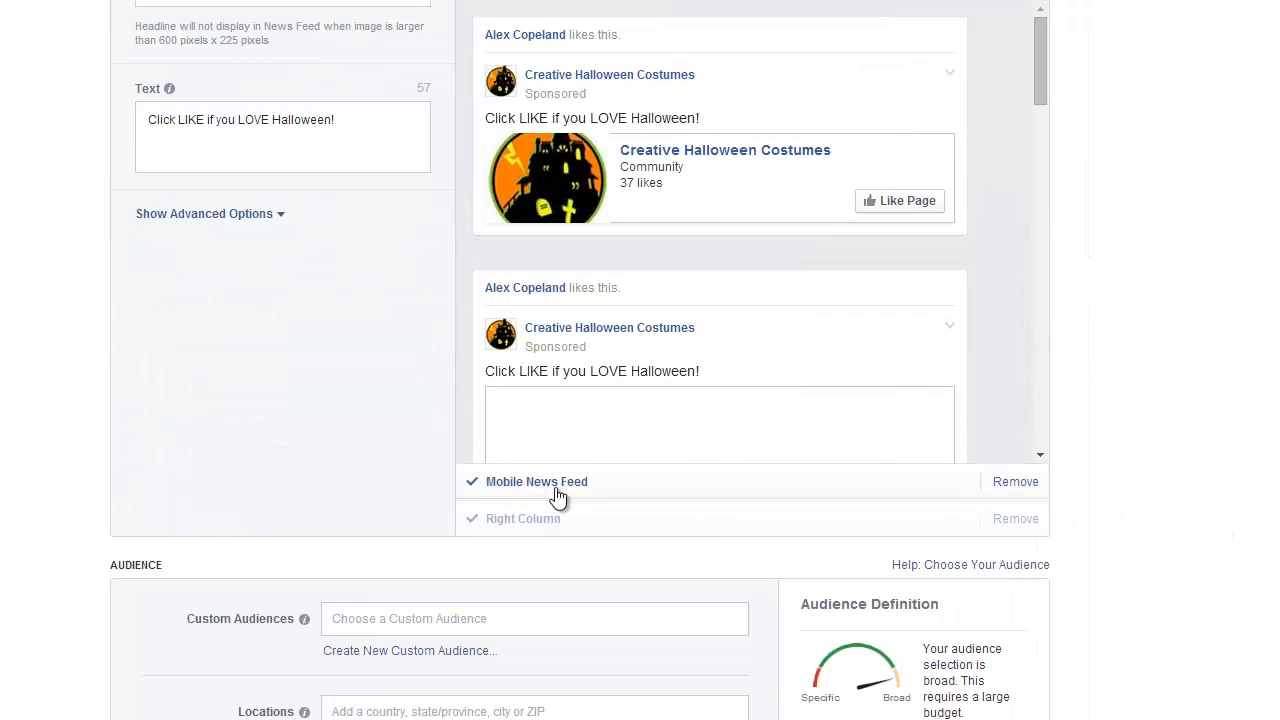
scroll(737, 403, "up", 3)
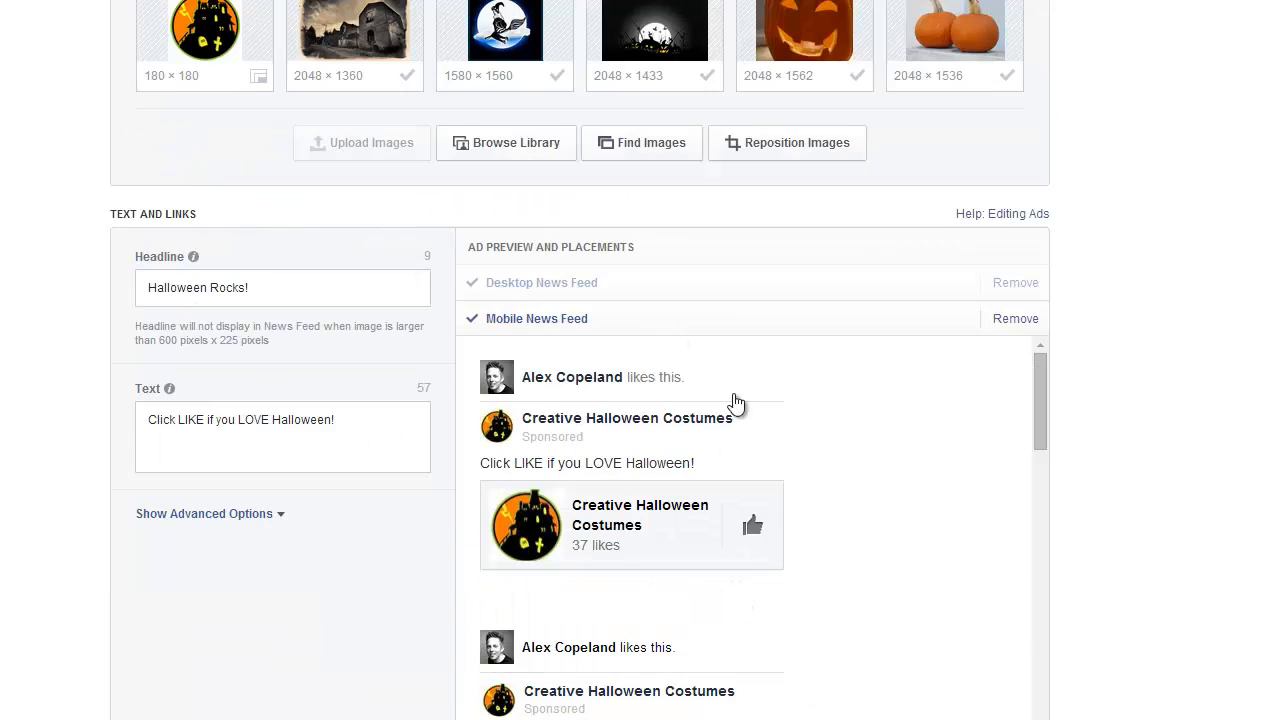
Review the ad's image variations in the Mobile News Feed preview down to the two-pumpkins version.
scroll(818, 451, "down", 5)
scroll(814, 530, "down", 10)
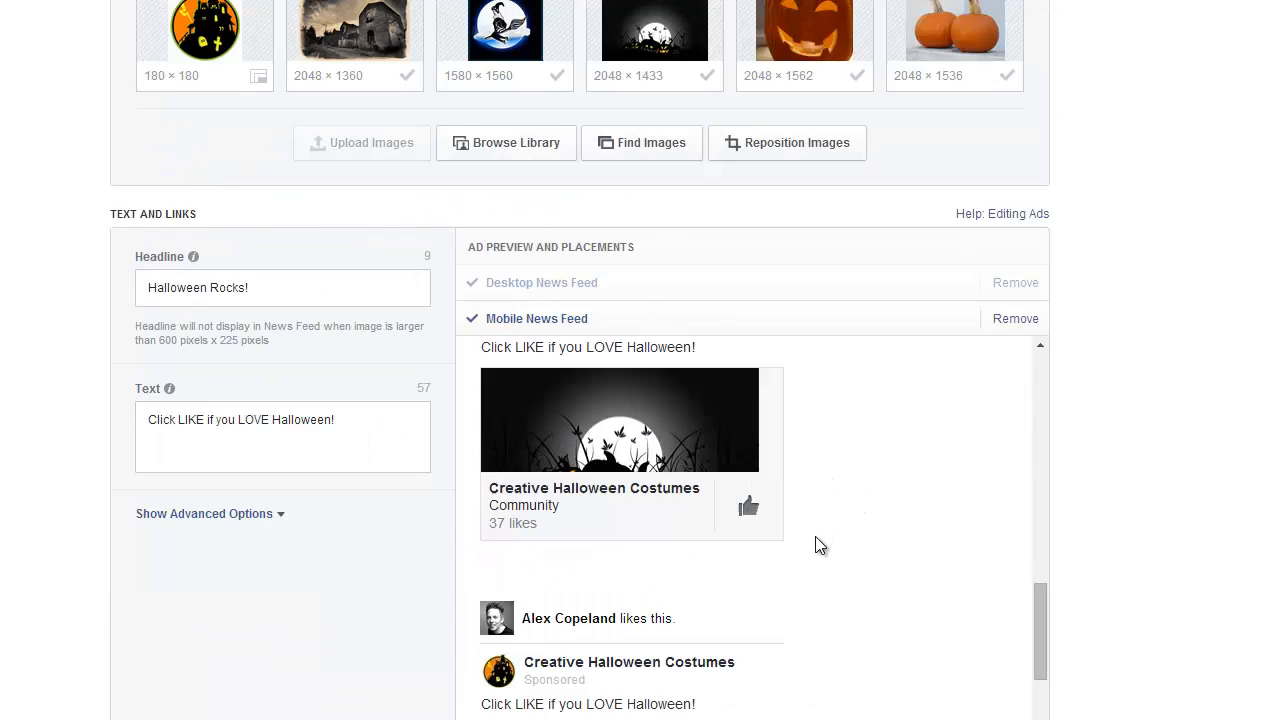
scroll(809, 540, "down", 3)
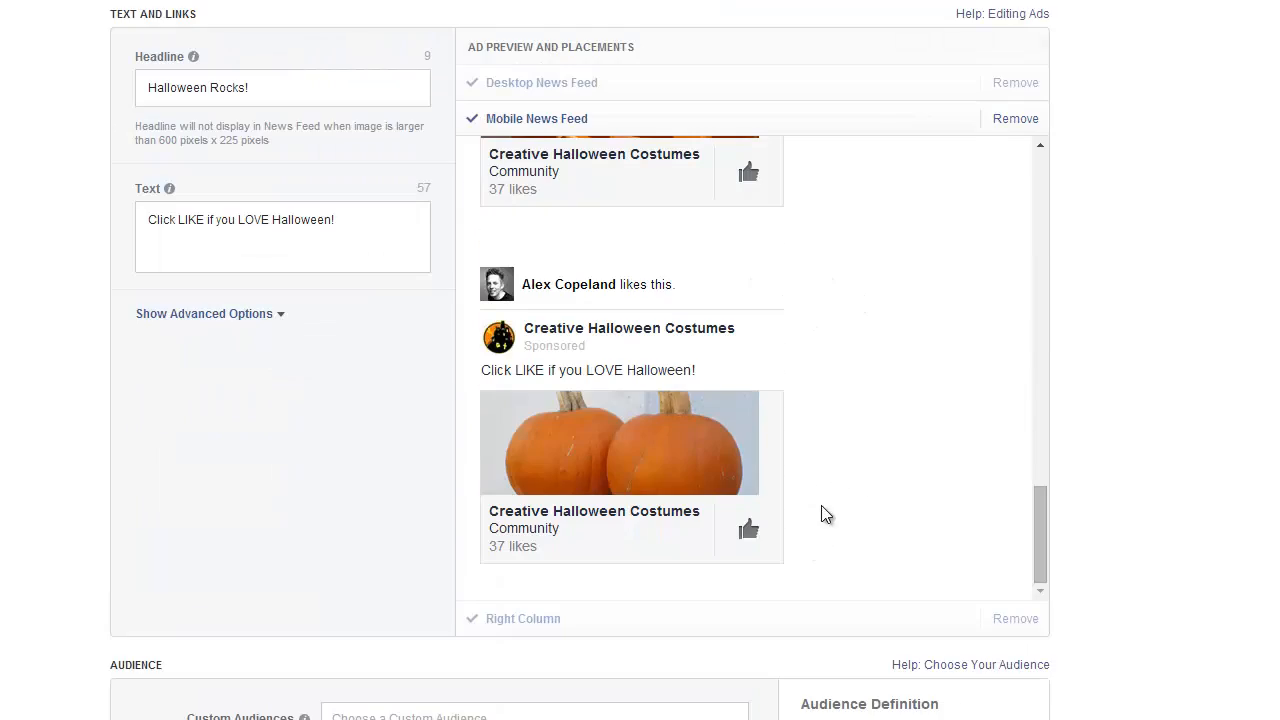
Display the ad's Right Column preview and examine how each image variation appears with the headline and text.
left_click(518, 420)
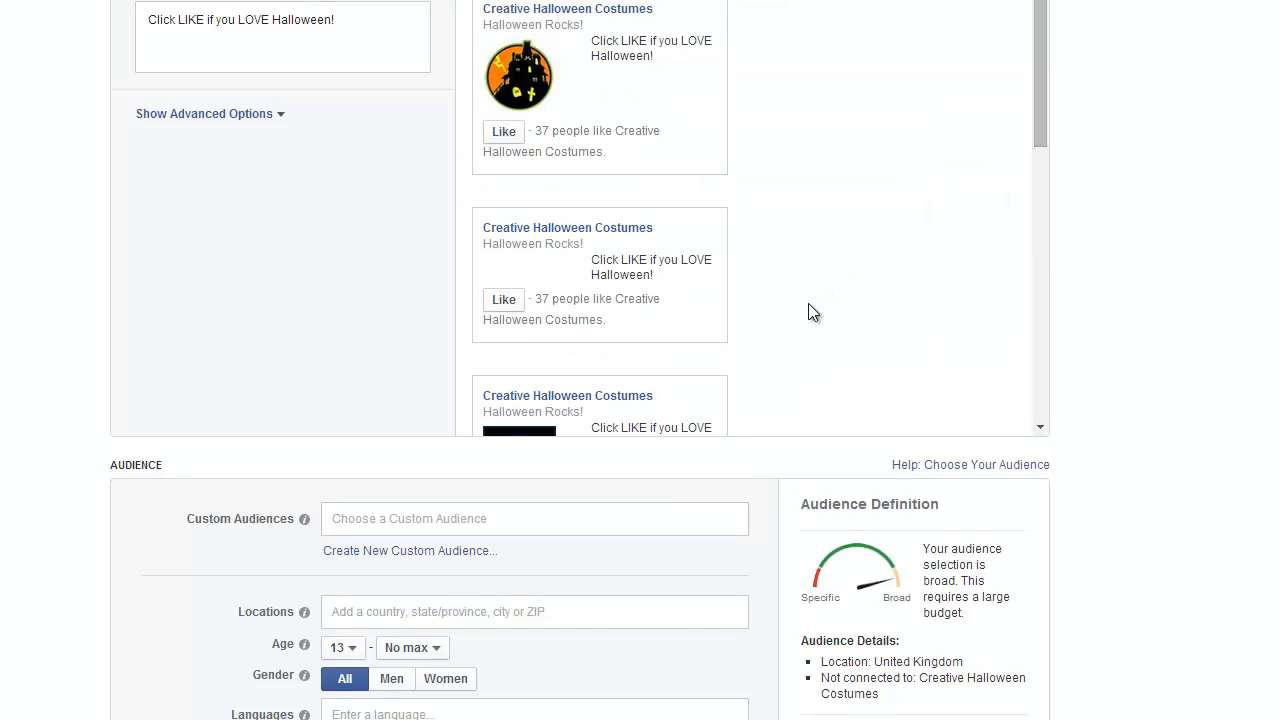
scroll(806, 311, "up", 2)
scroll(806, 318, "down", 2)
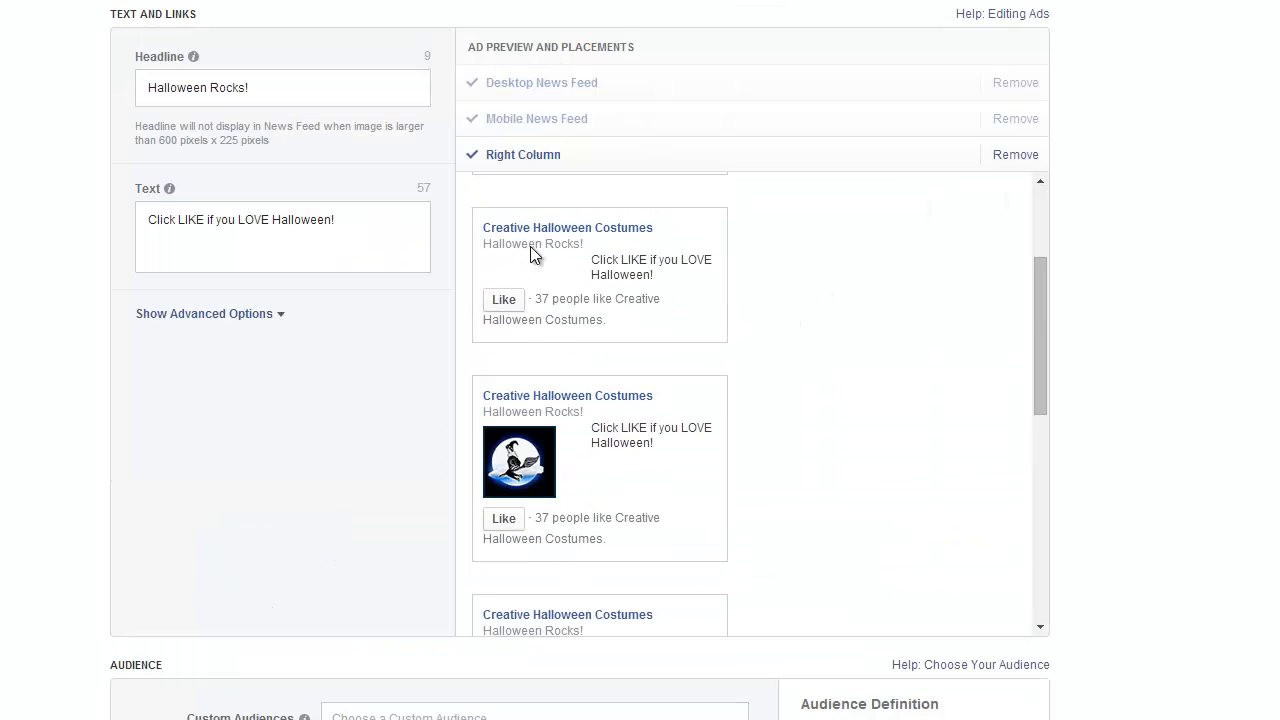
scroll(815, 385, "down", 2)
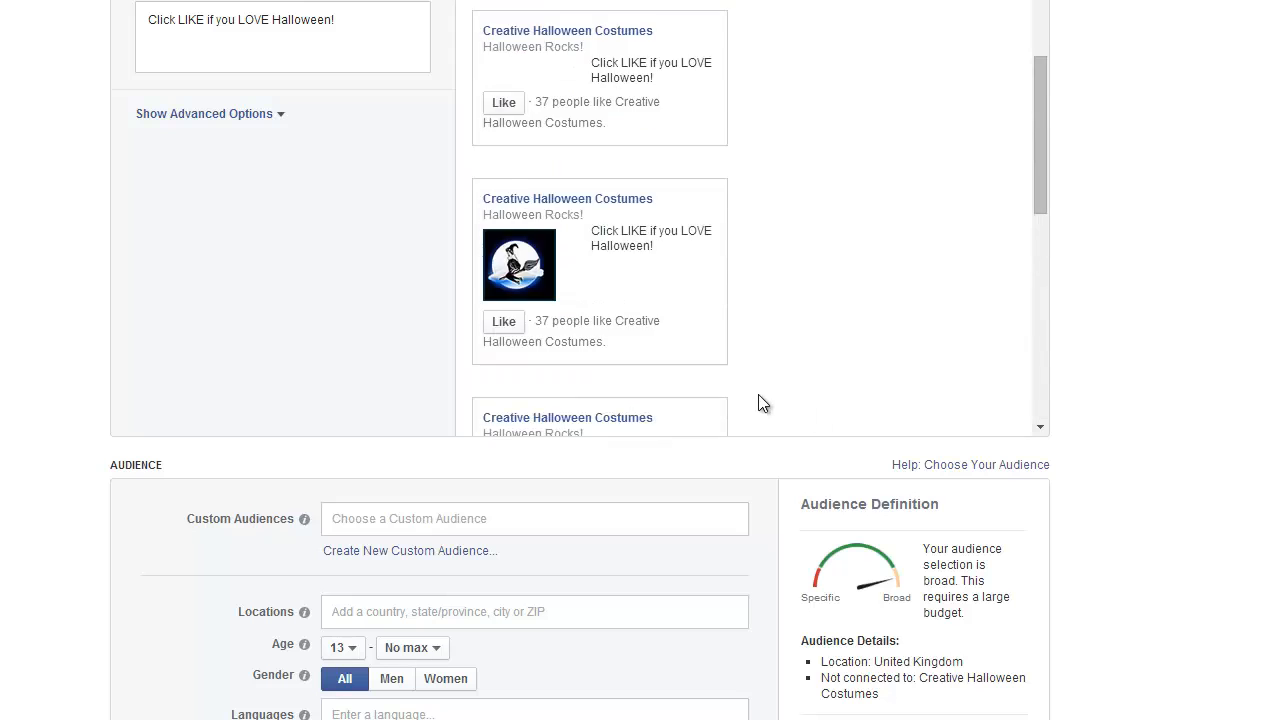
scroll(758, 394, "down", 2)
scroll(553, 277, "up", 3)
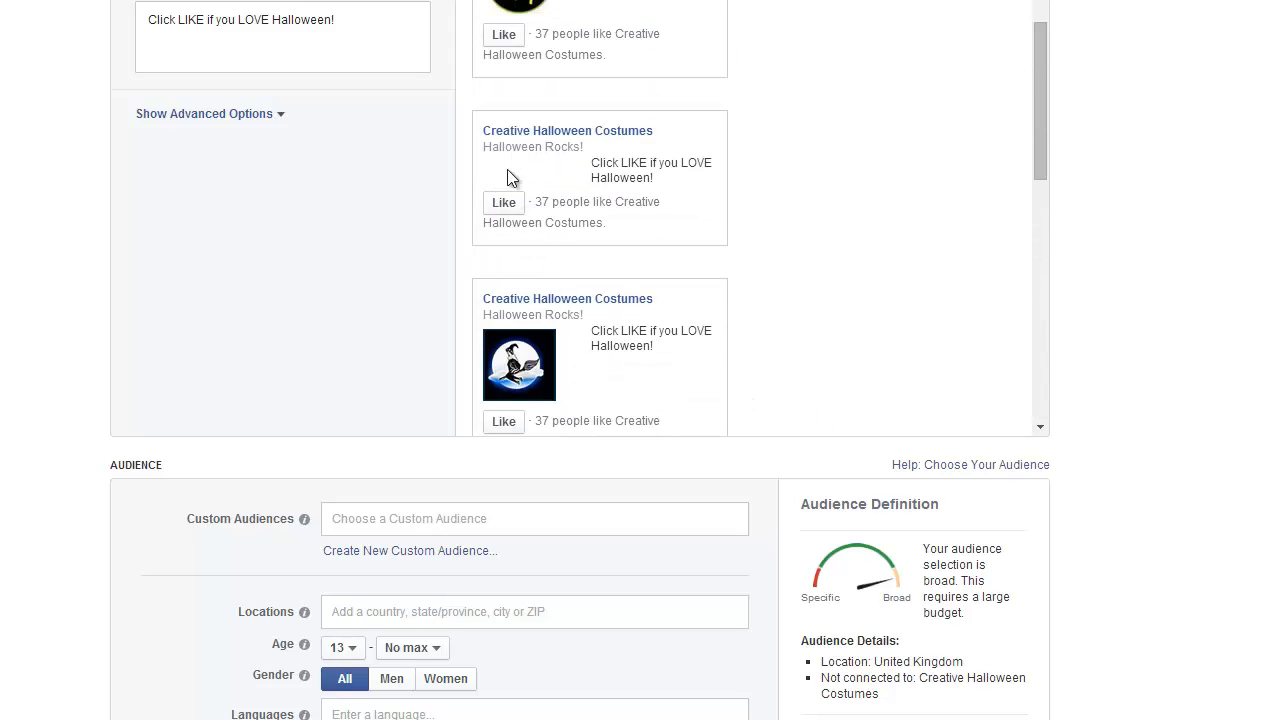
scroll(791, 322, "up", 1)
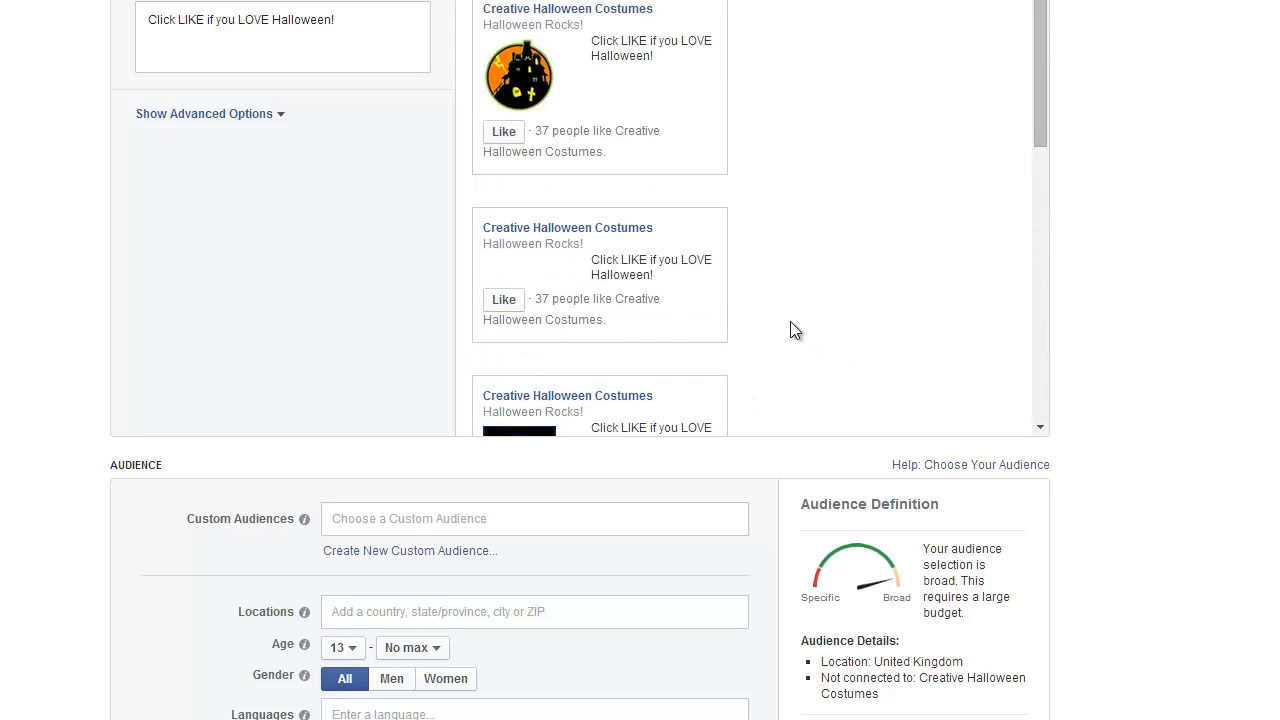
scroll(745, 280, "up", 4)
scroll(600, 470, "down", 8)
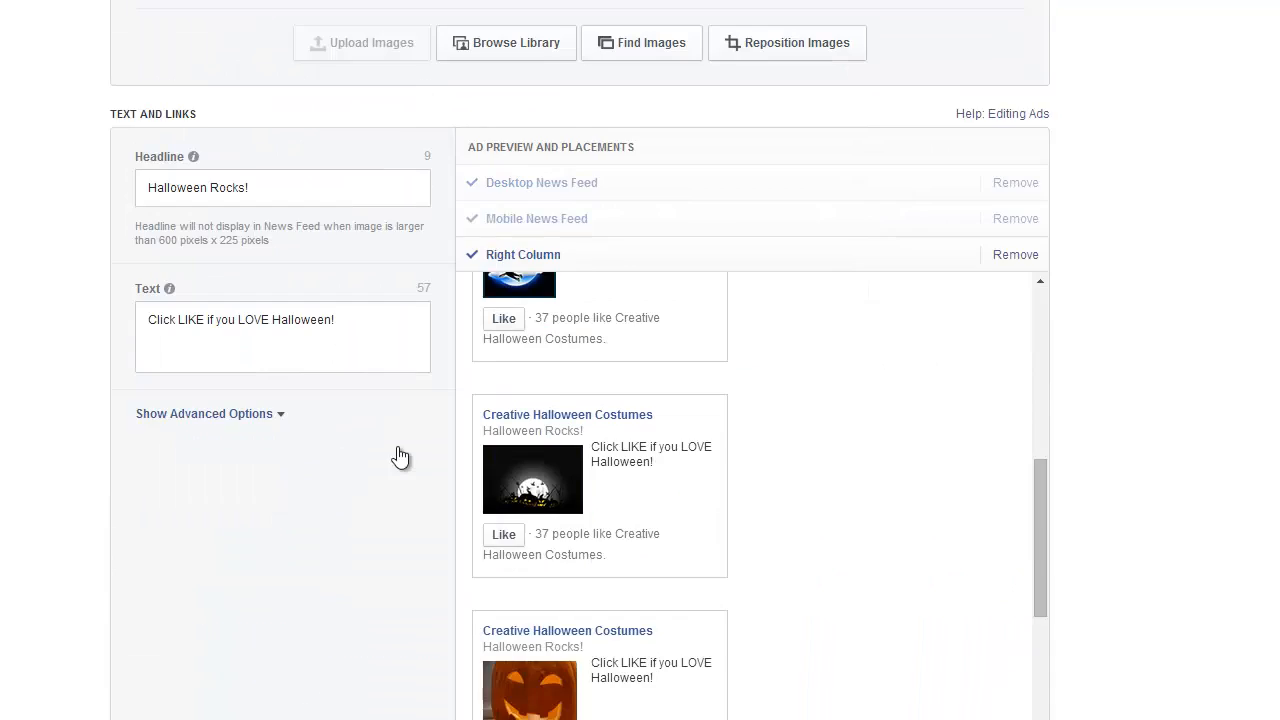
scroll(297, 175, "up", 8)
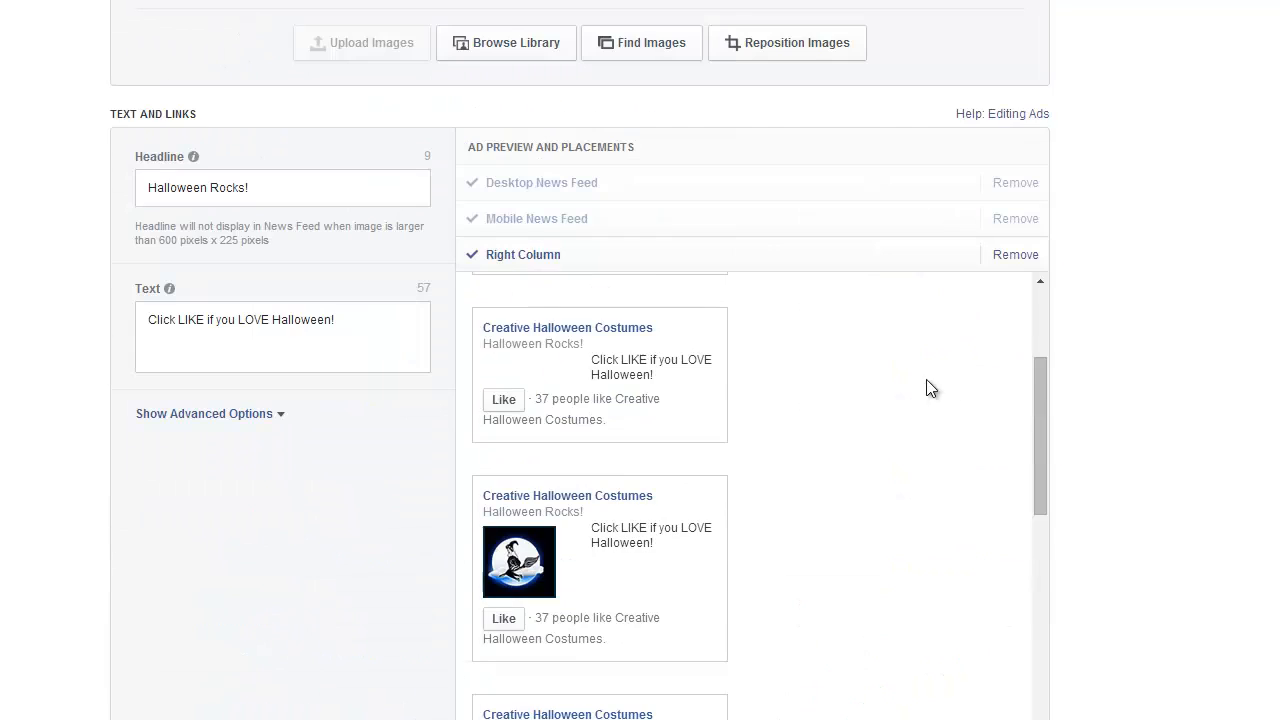
Return to the Desktop News Feed preview and examine the ad's image variations there.
left_click(560, 281)
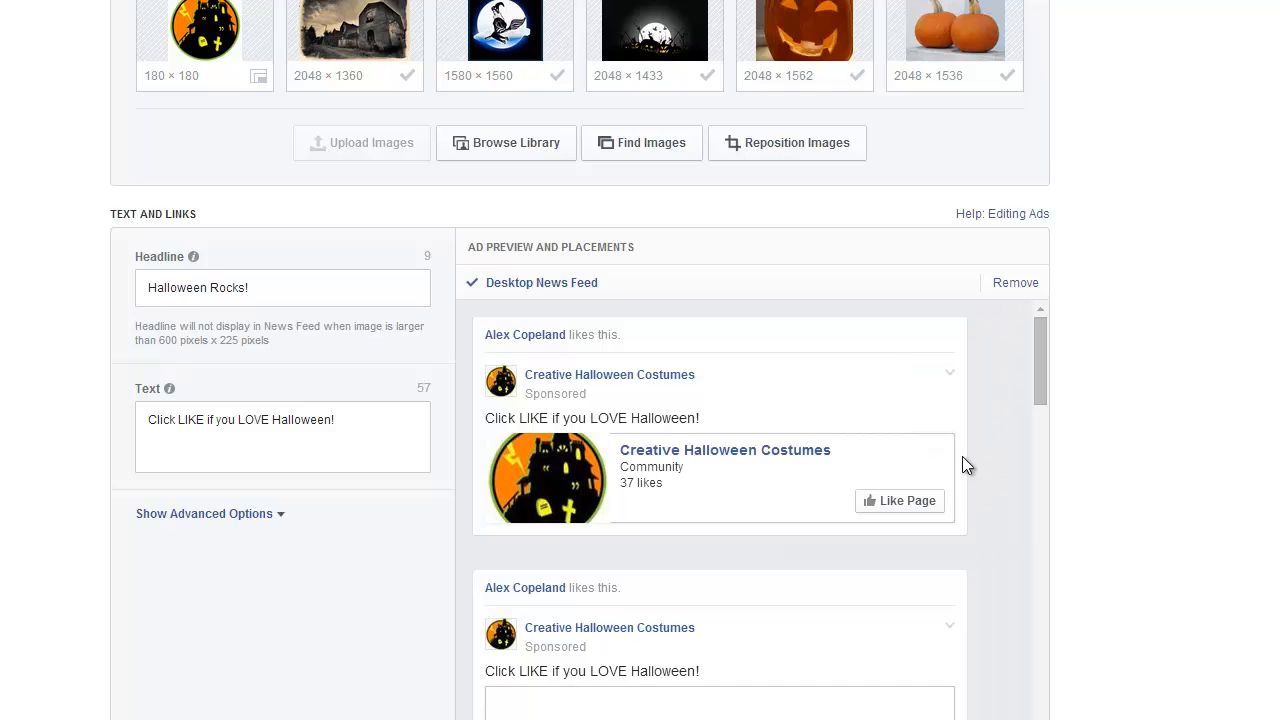
scroll(723, 499, "down", 2)
scroll(857, 539, "down", 7)
scroll(988, 492, "up", 6)
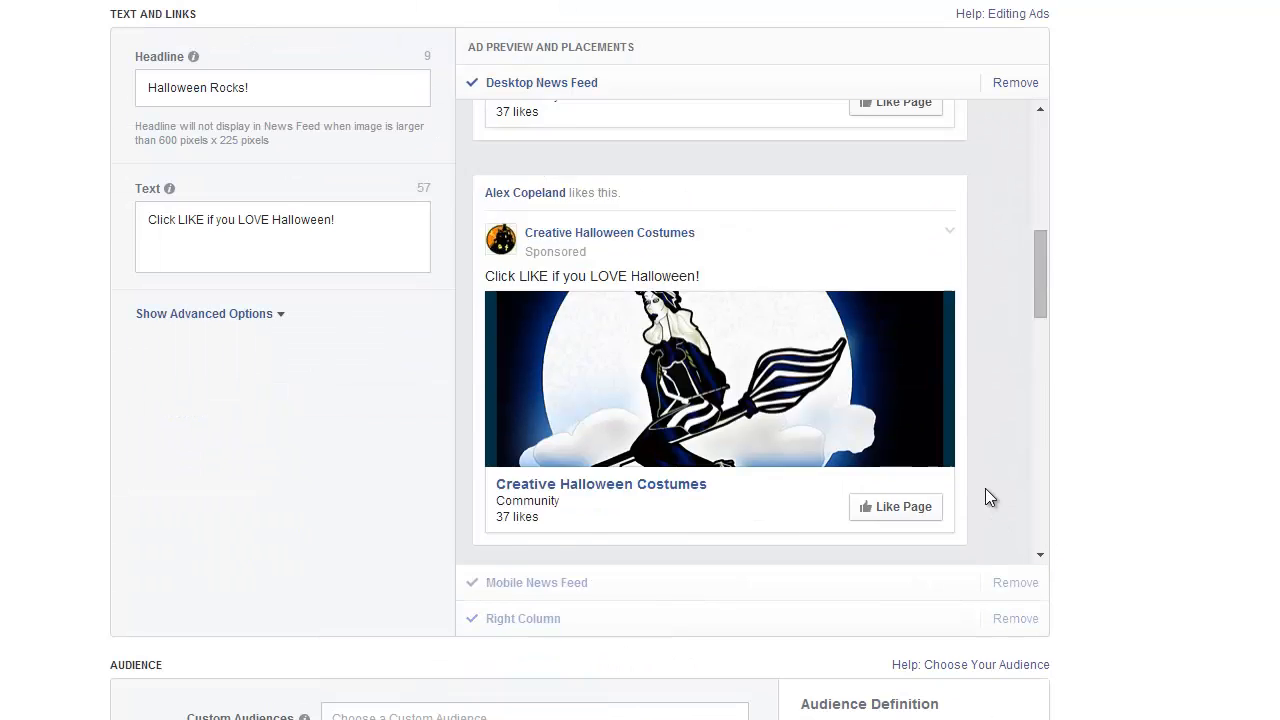
scroll(320, 463, "down", 2)
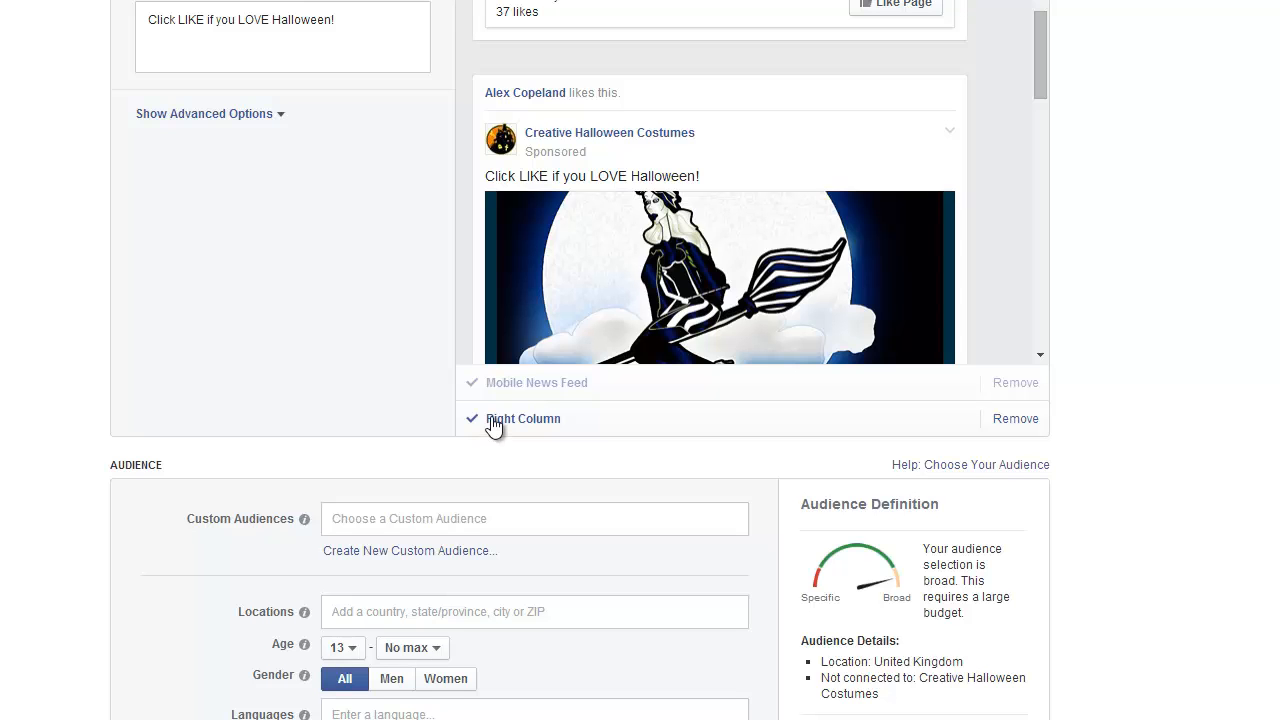
scroll(352, 386, "up", 3)
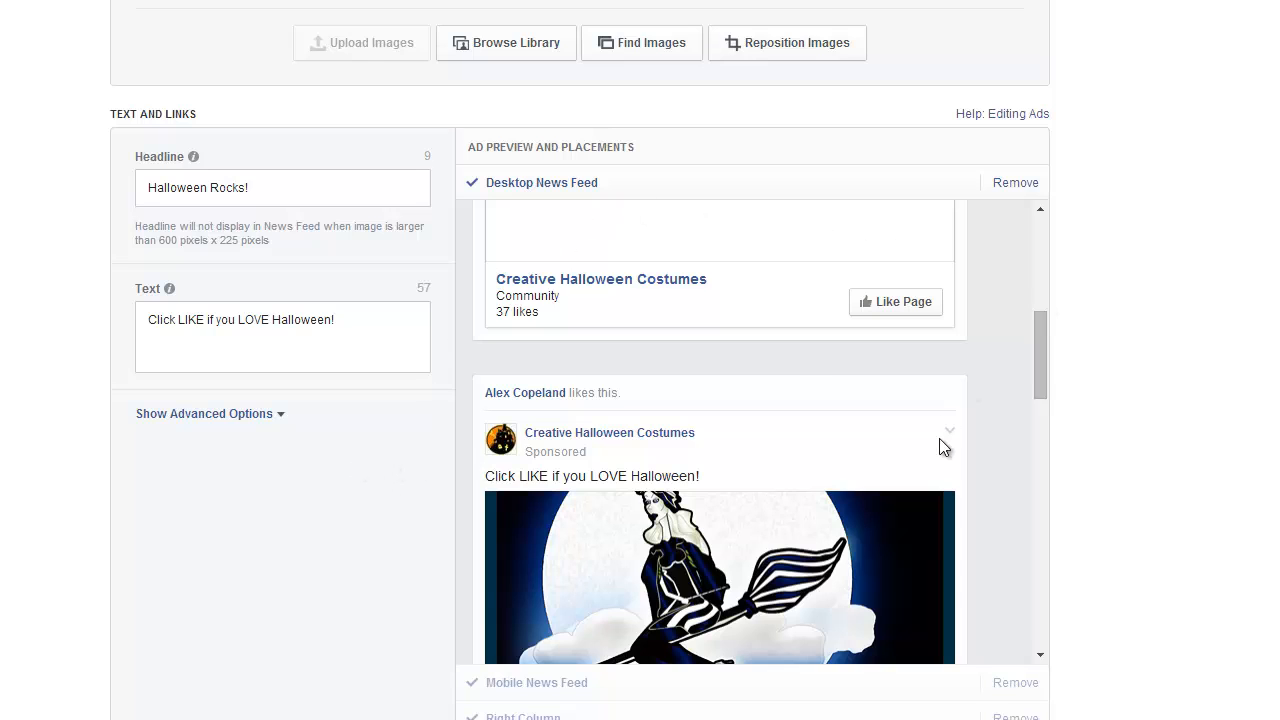
scroll(730, 437, "up", 1)
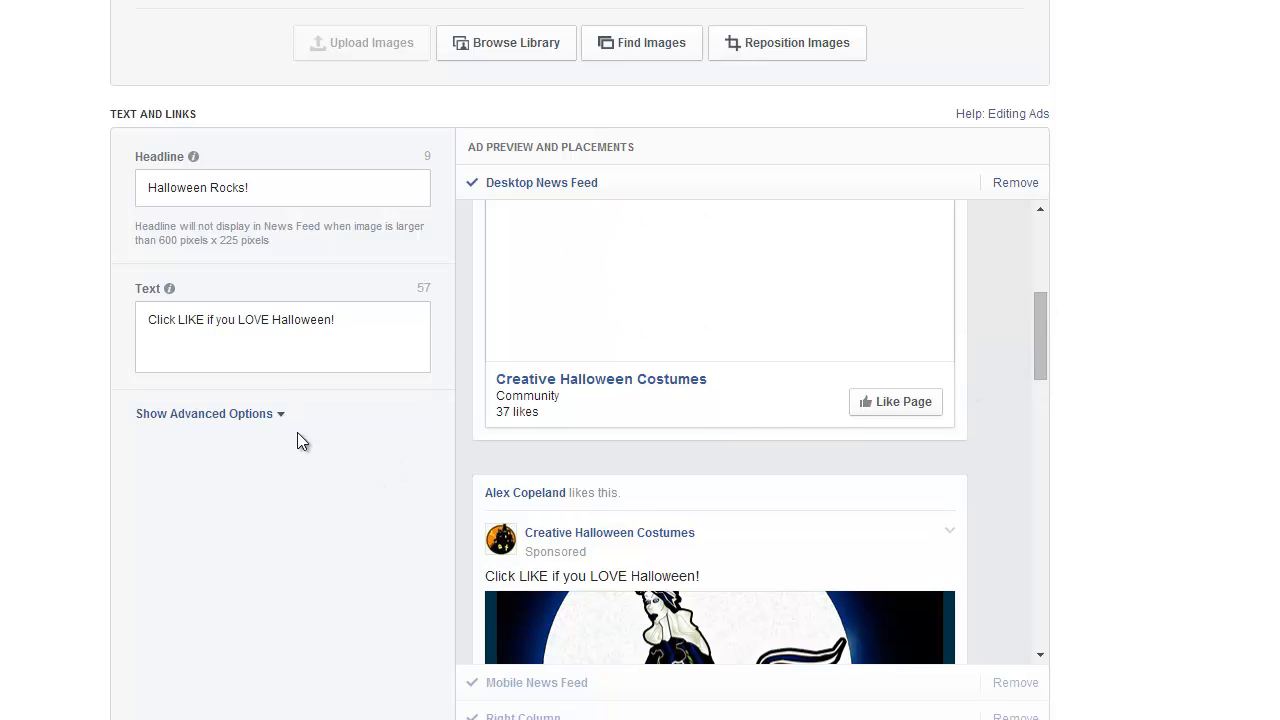
In the Audience section, add United Kingdom as a target location for the ad.
scroll(300, 425, "down", 7)
scroll(163, 171, "up", 1)
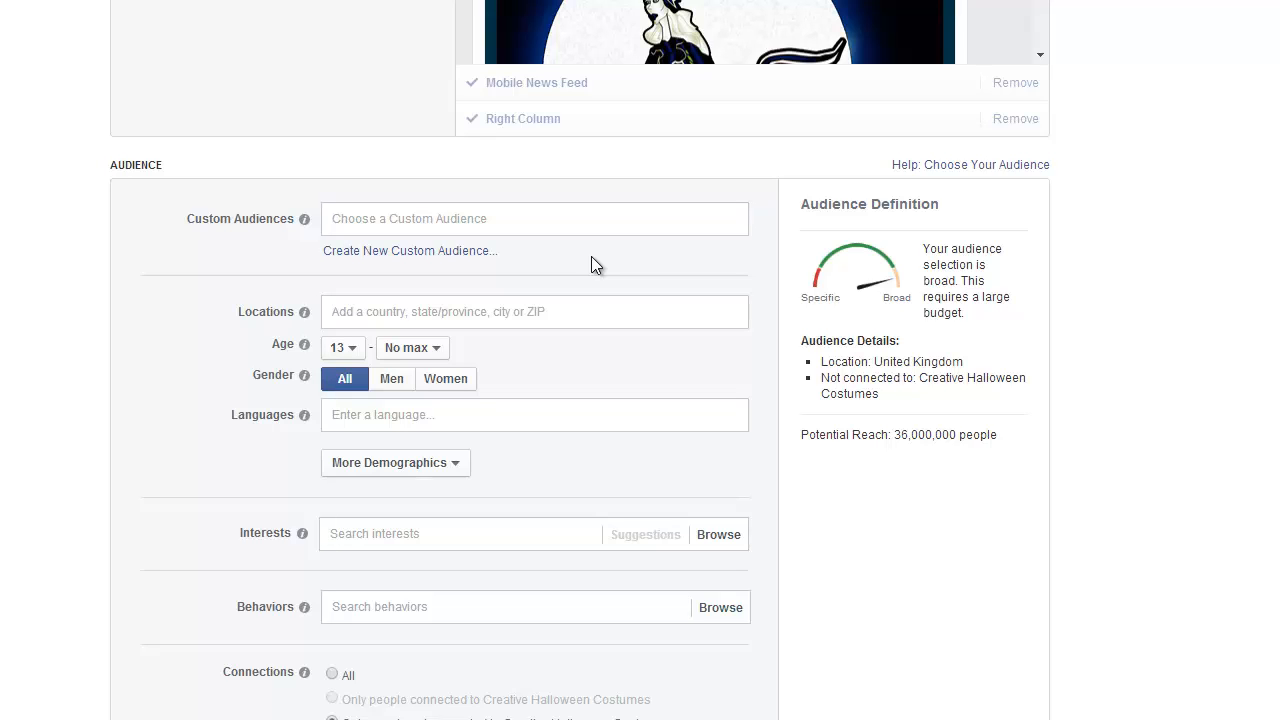
left_click(442, 318)
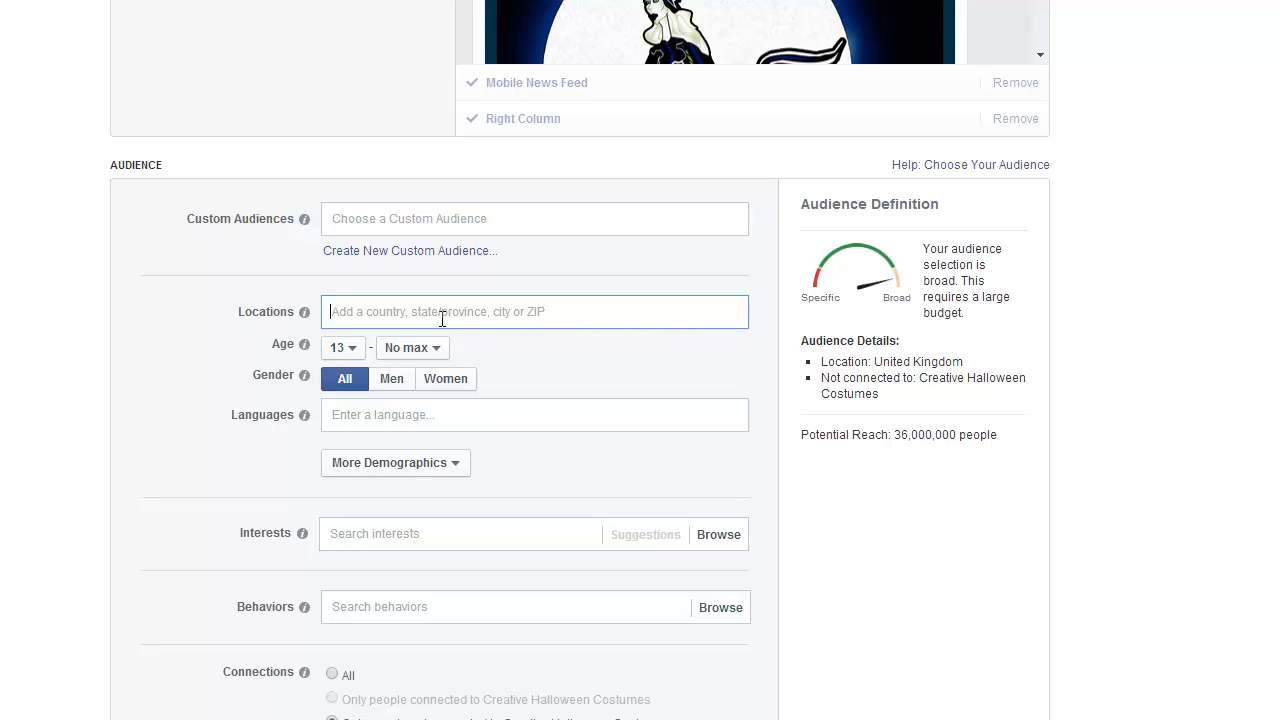
type("united ")
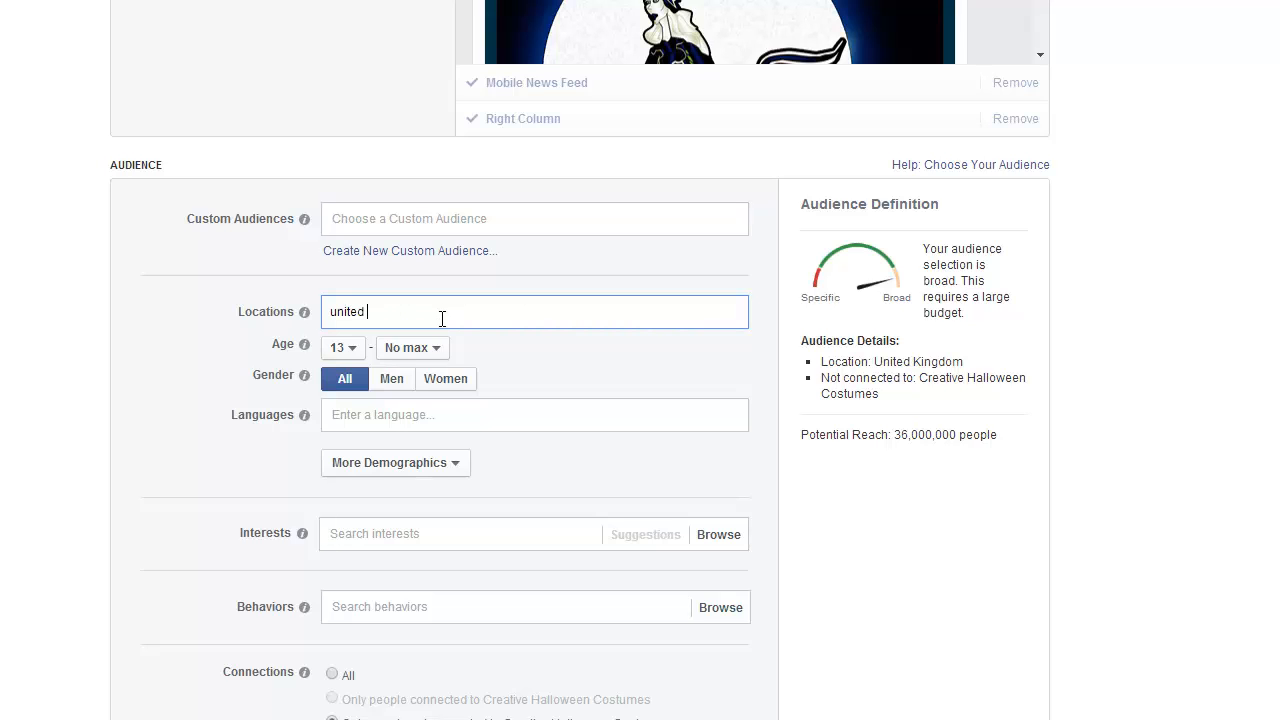
type("kingdom")
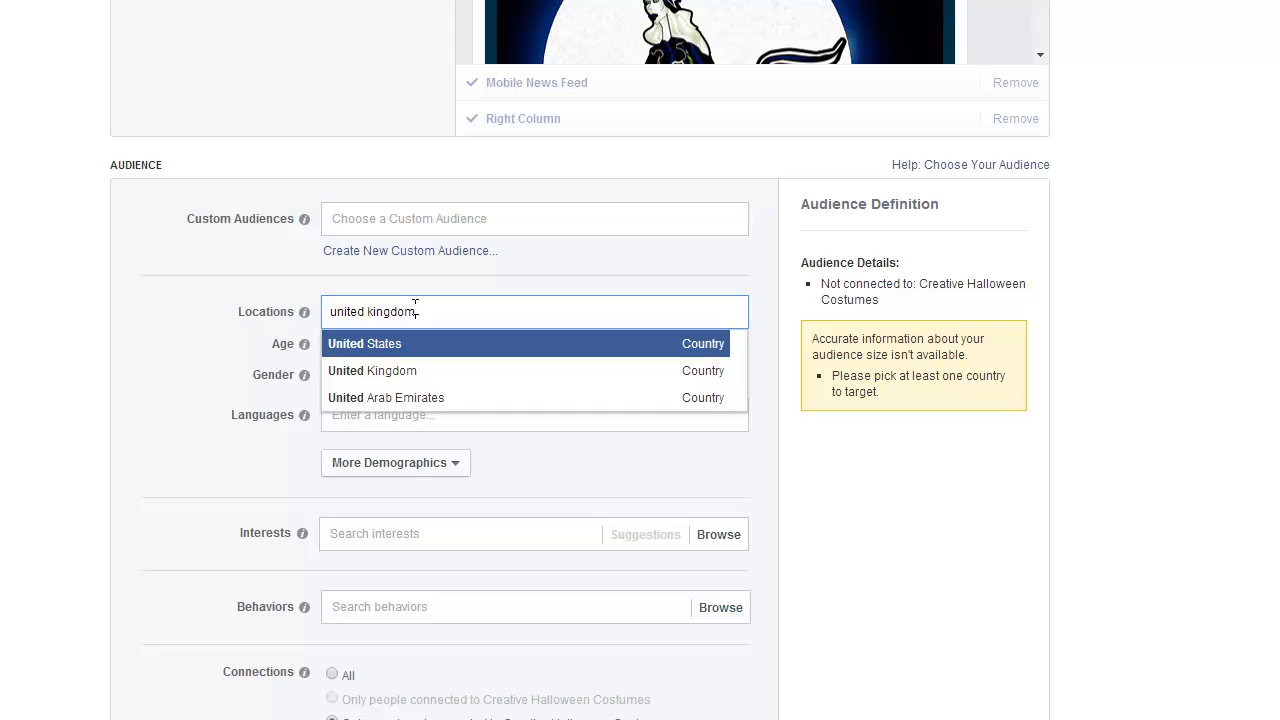
left_click(361, 342)
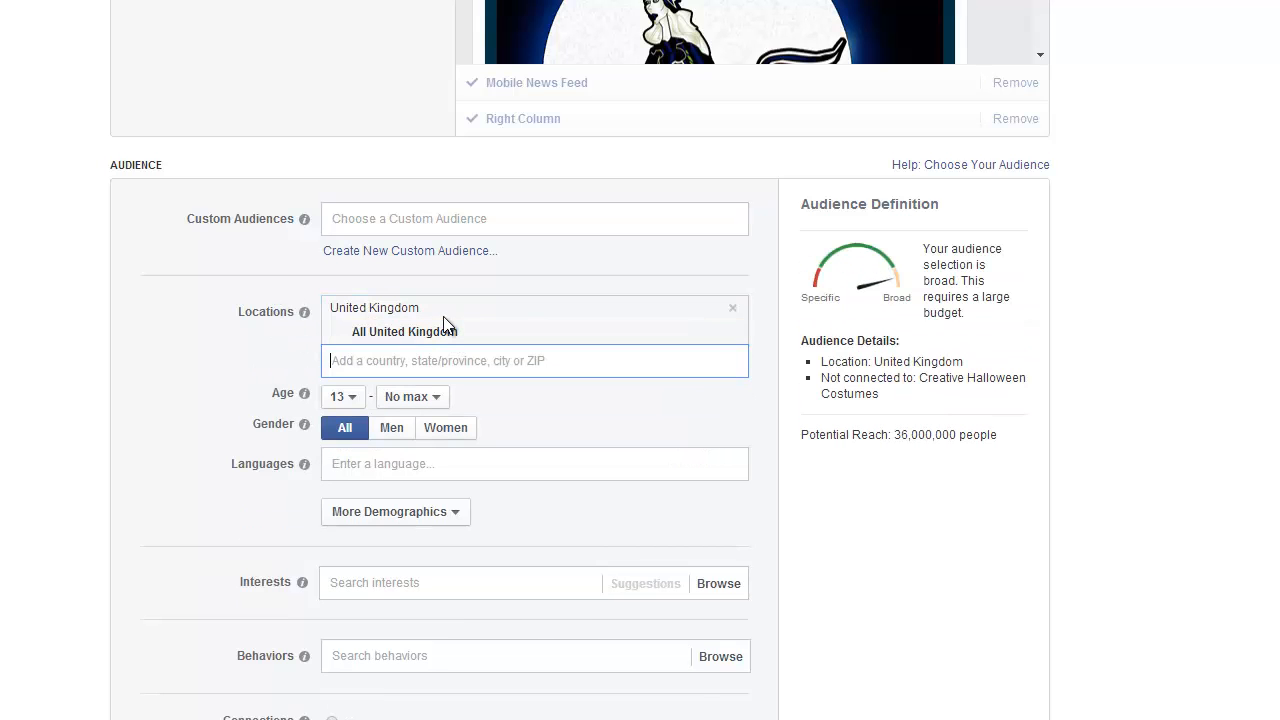
Add the countries United States, Canada and Australia to the audience's target locations.
type("united states")
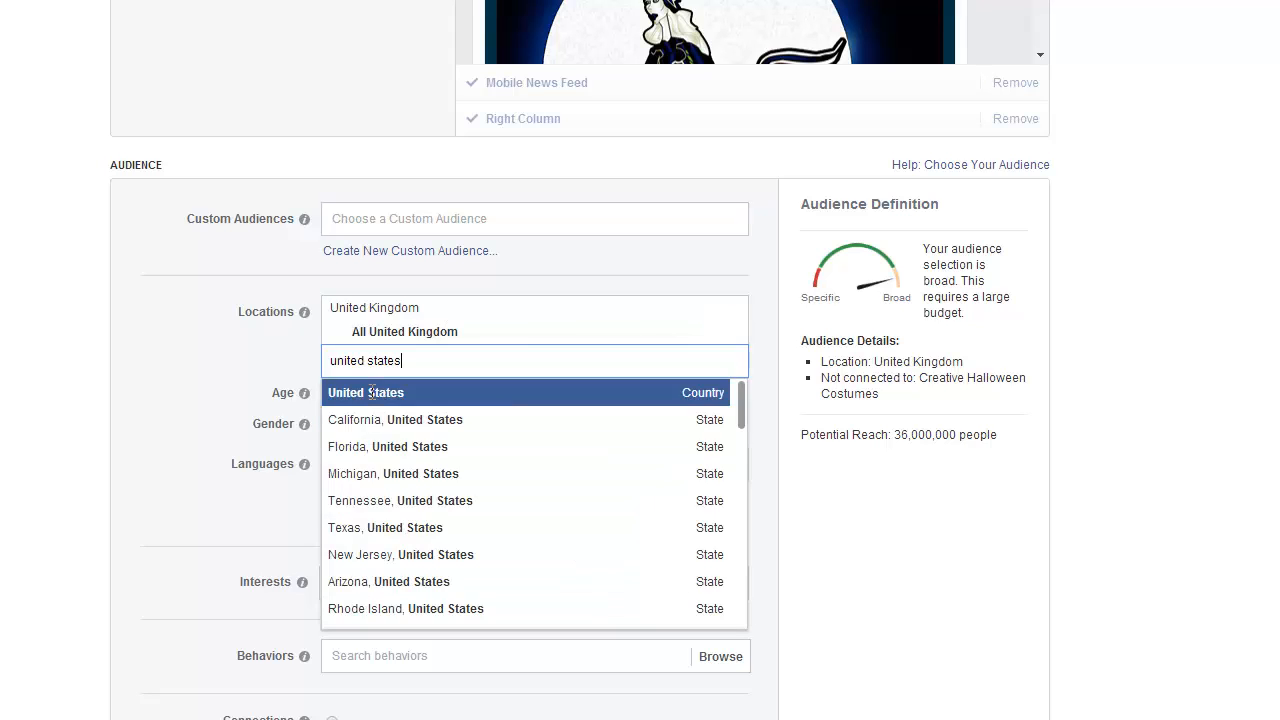
left_click(371, 392)
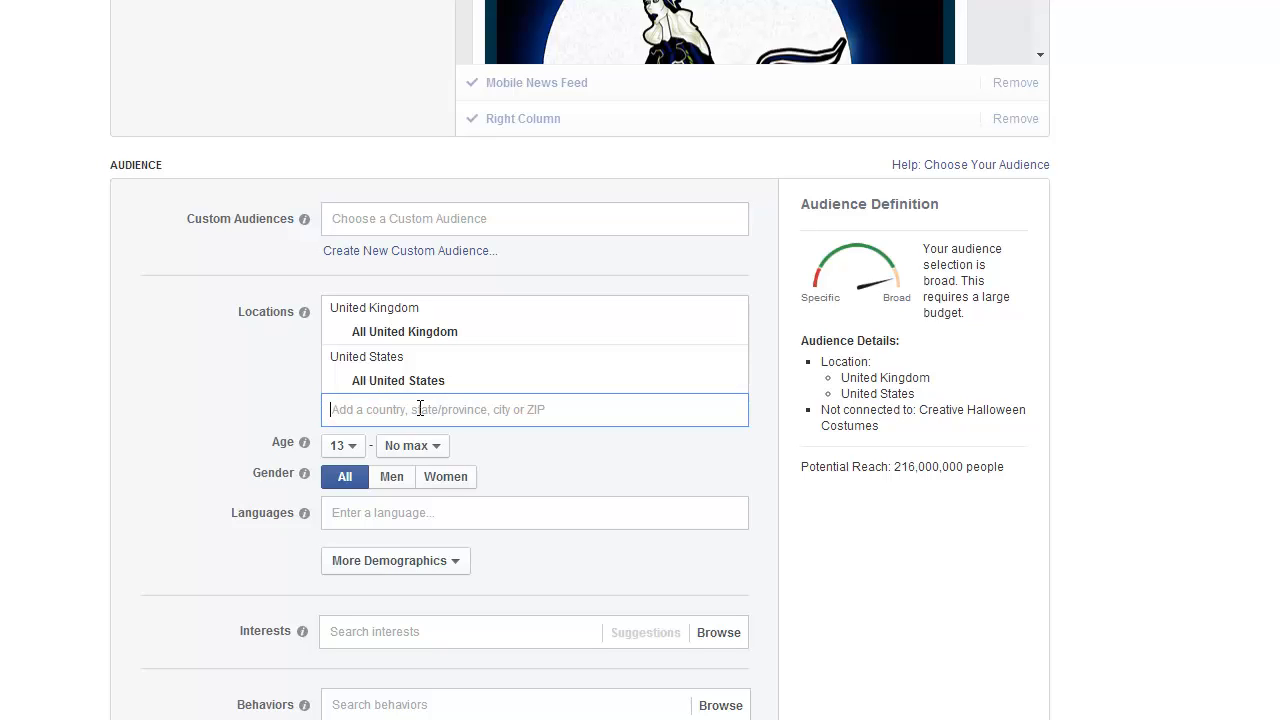
type("cana")
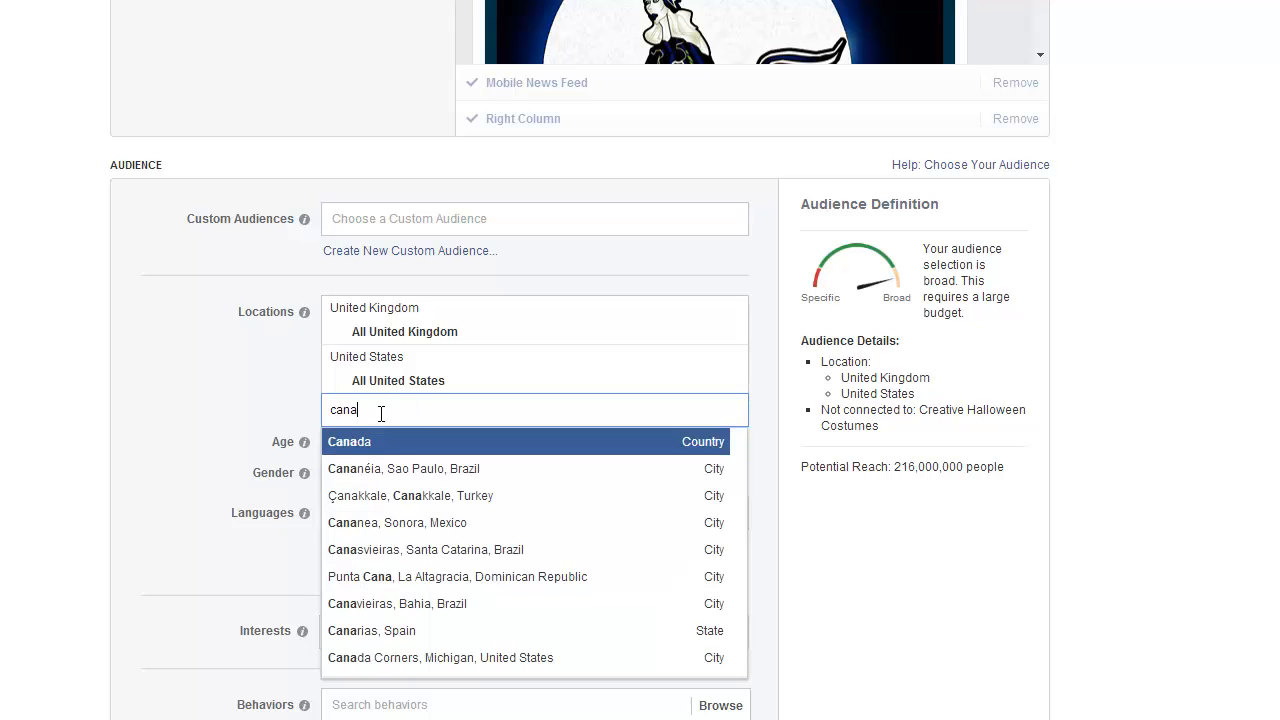
left_click(366, 448)
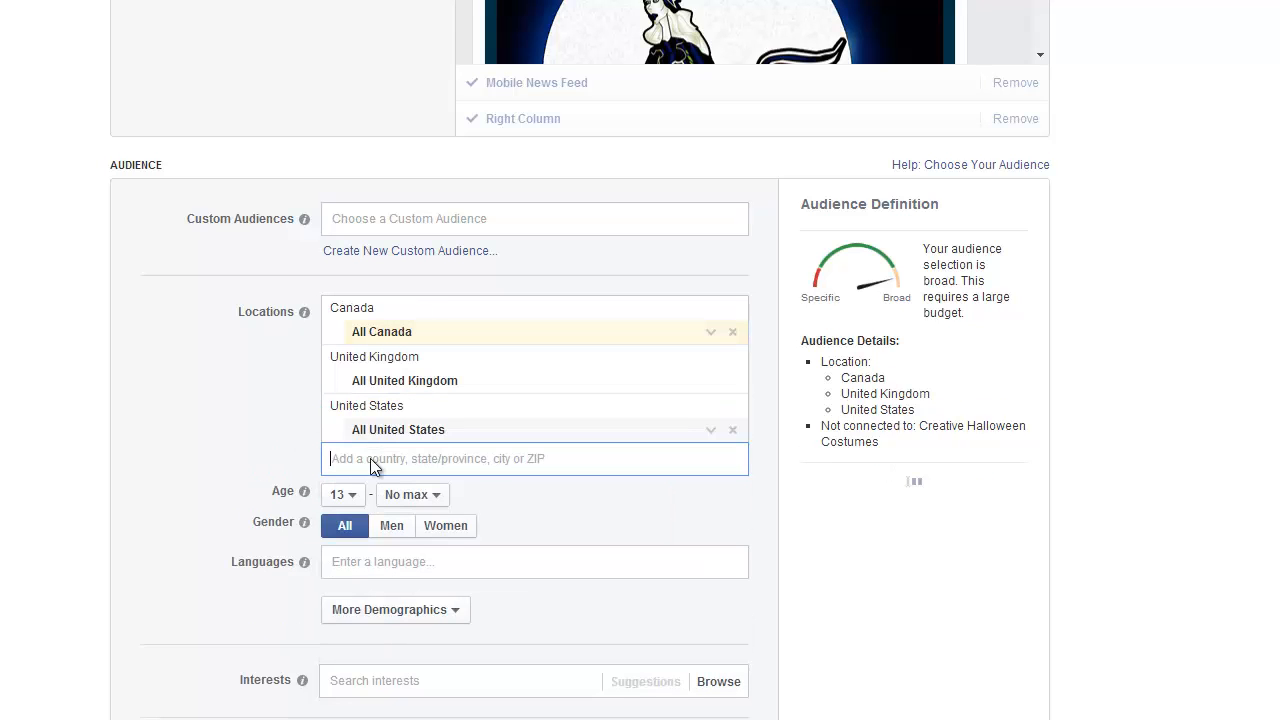
type("australia")
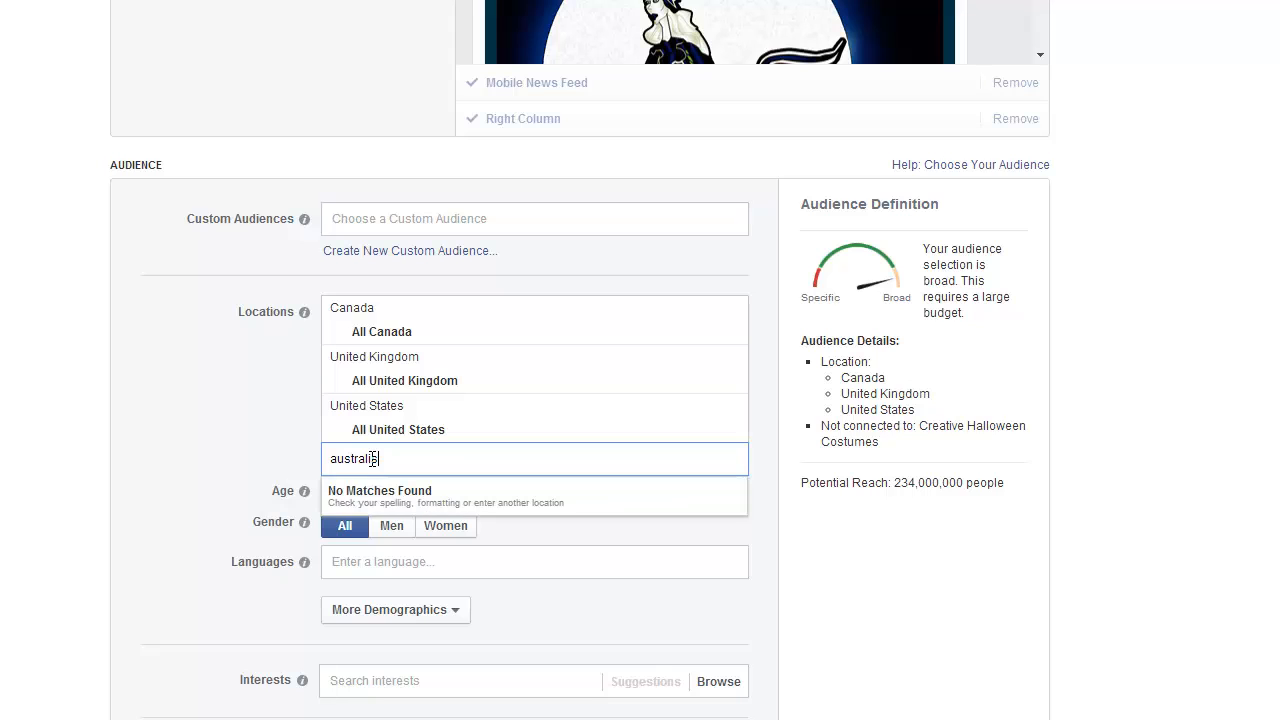
left_click(371, 490)
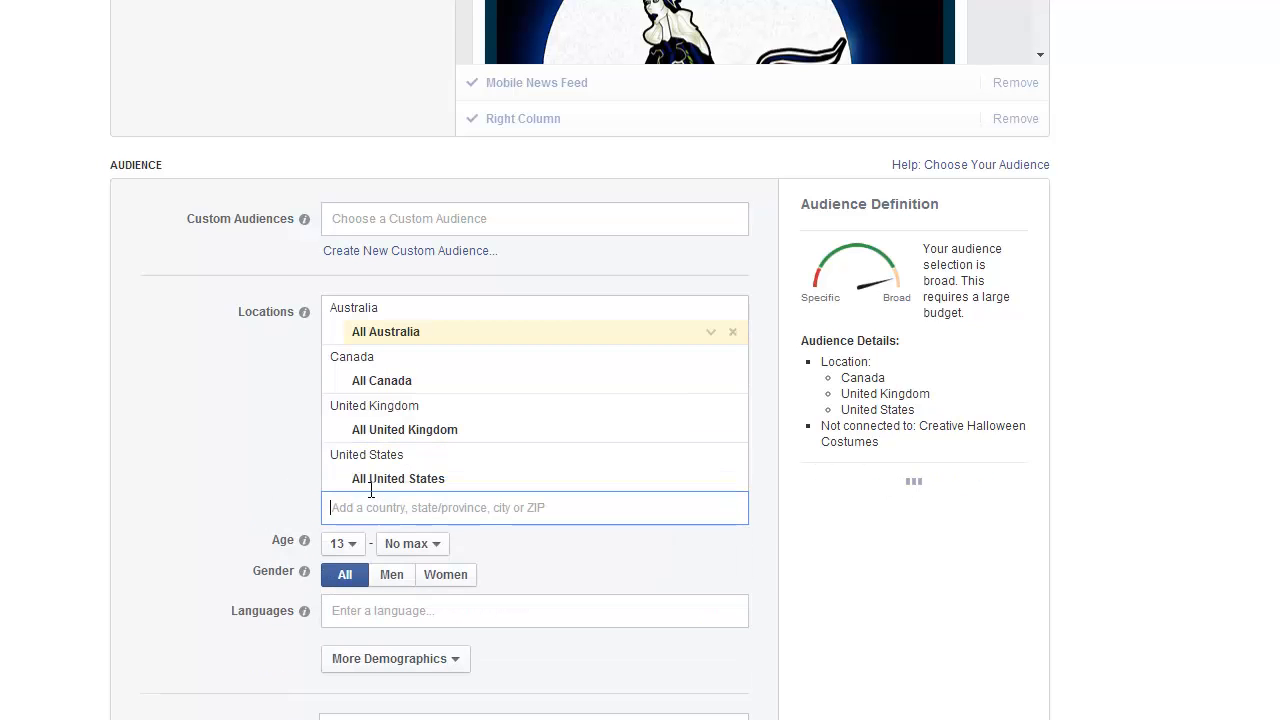
Set the audience's language to English (All).
scroll(310, 440, "down", 1)
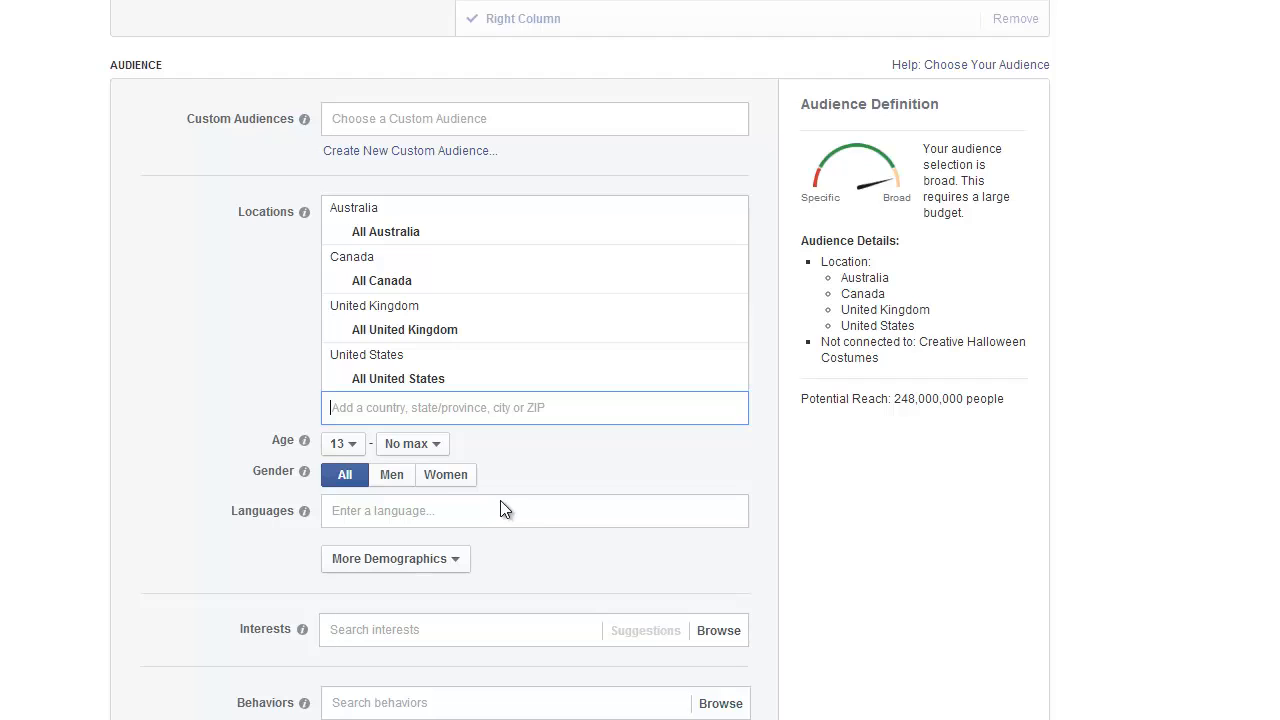
left_click(392, 511)
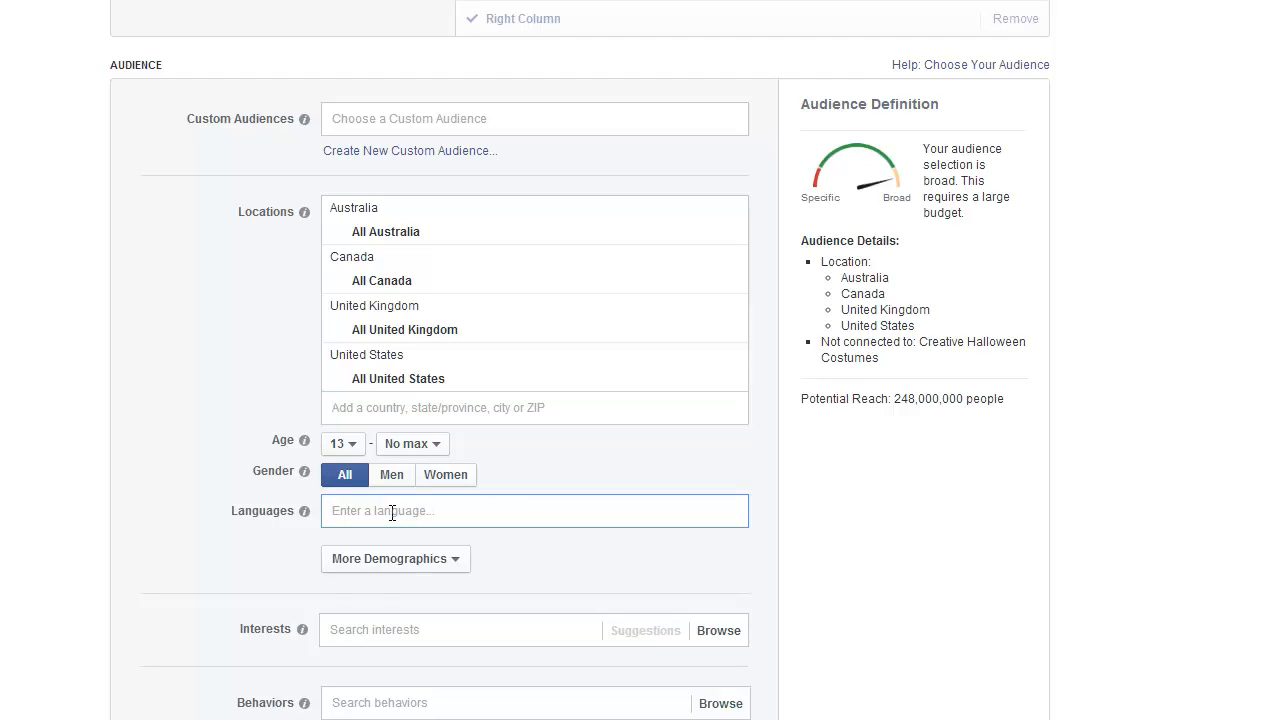
type("englis")
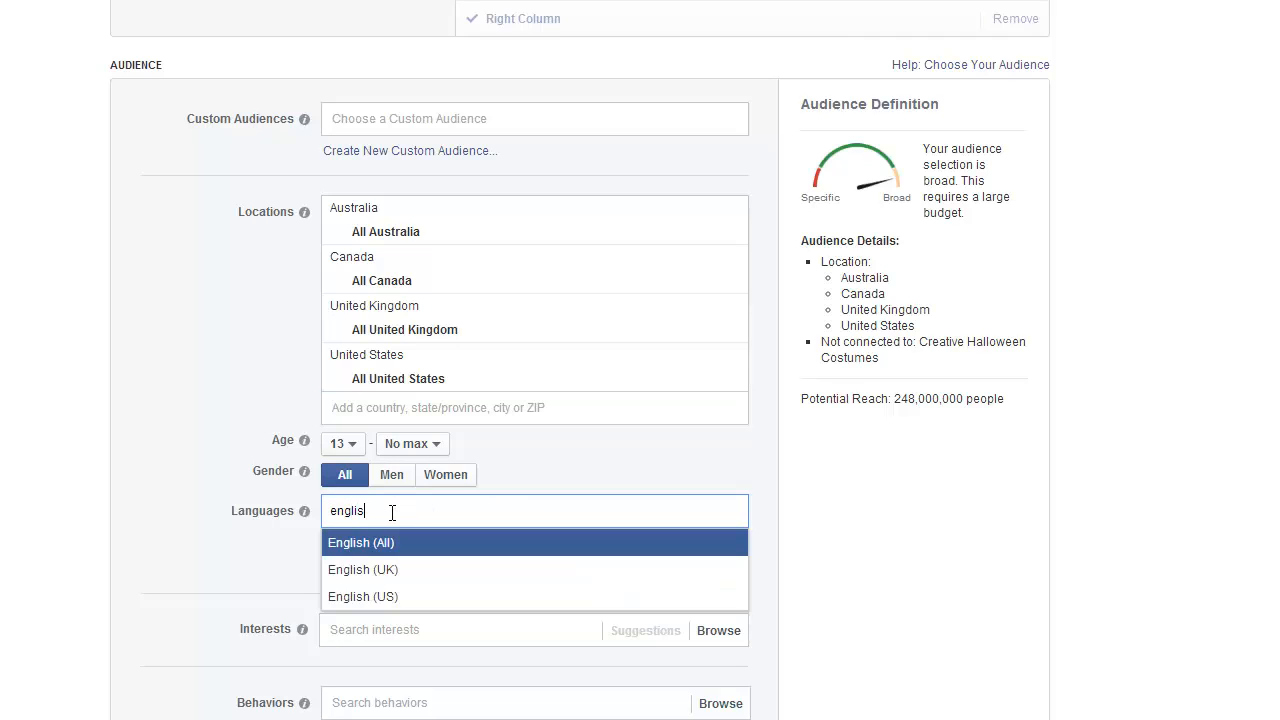
type("h")
left_click(402, 542)
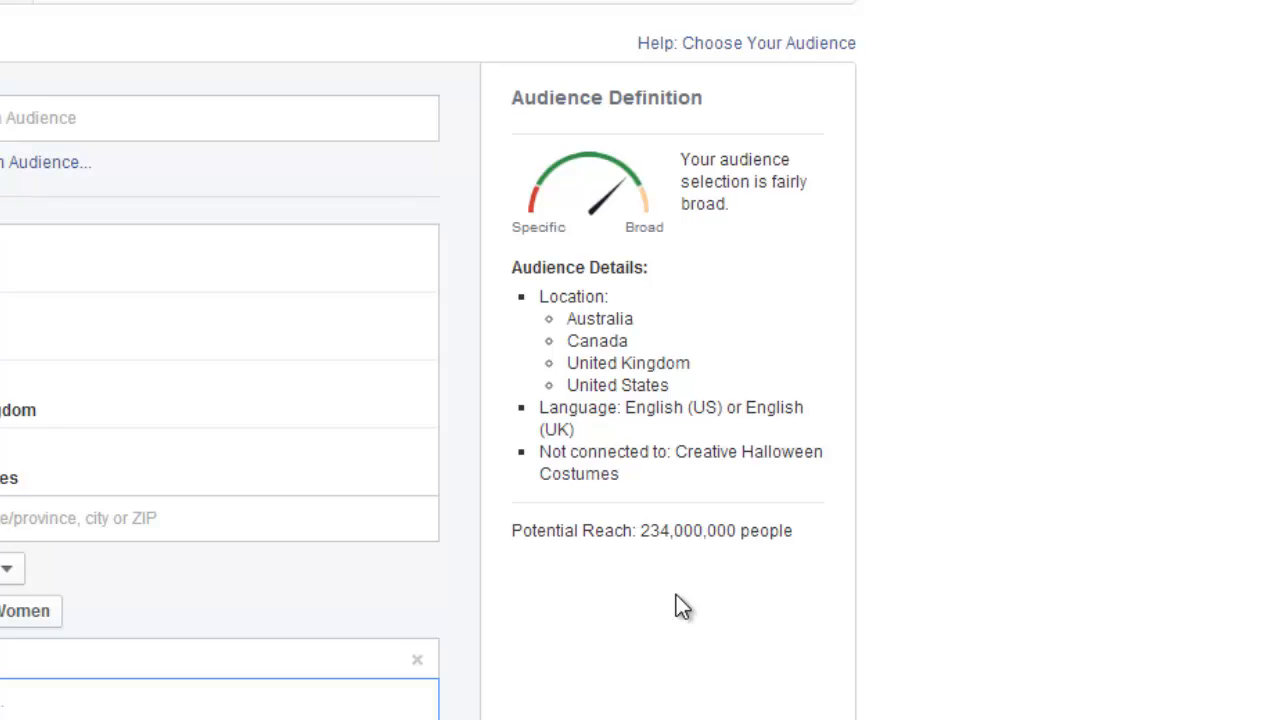
Add Halloween and Halloween costume as the interests that the ad's audience must match.
scroll(691, 608, "down", 2)
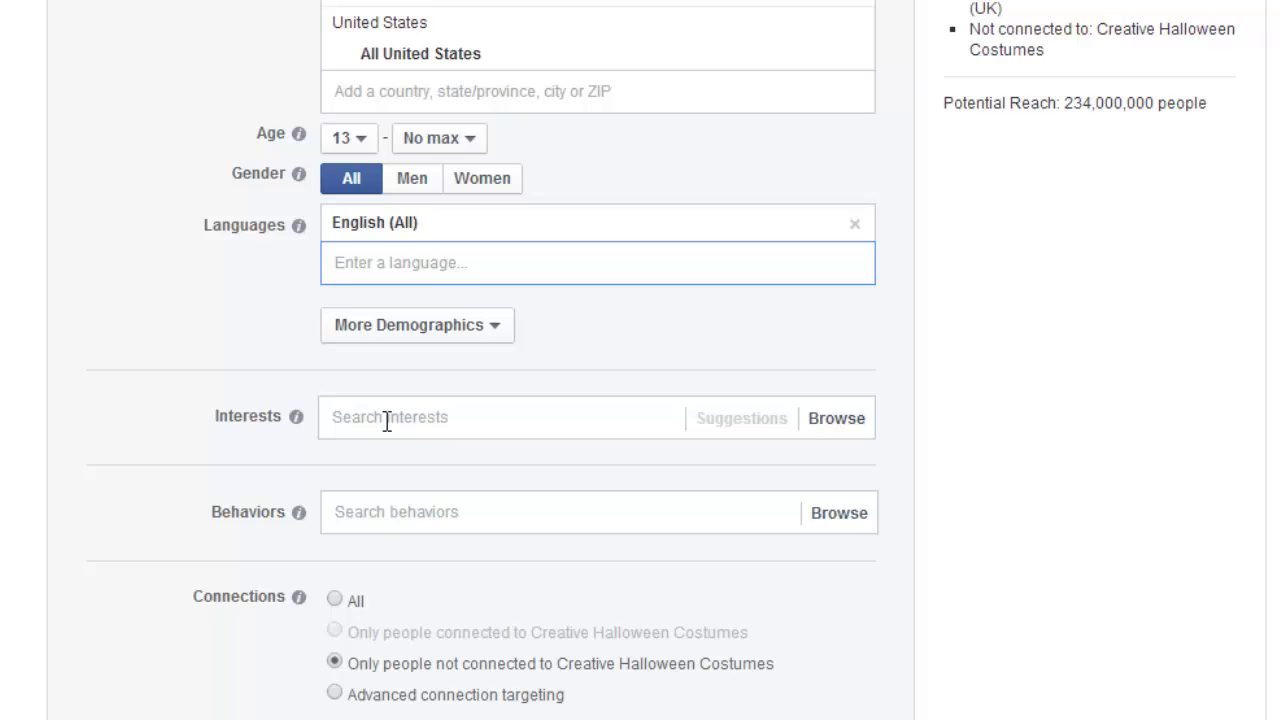
left_click(387, 421)
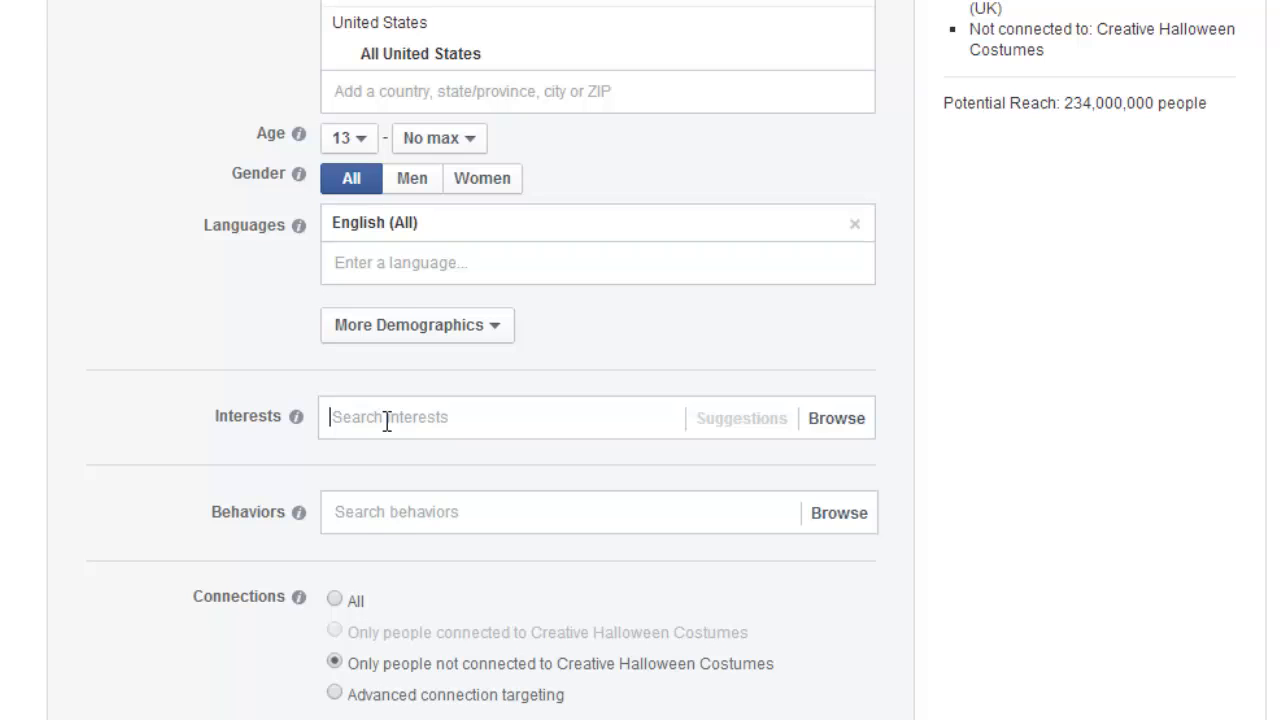
type("hallowee")
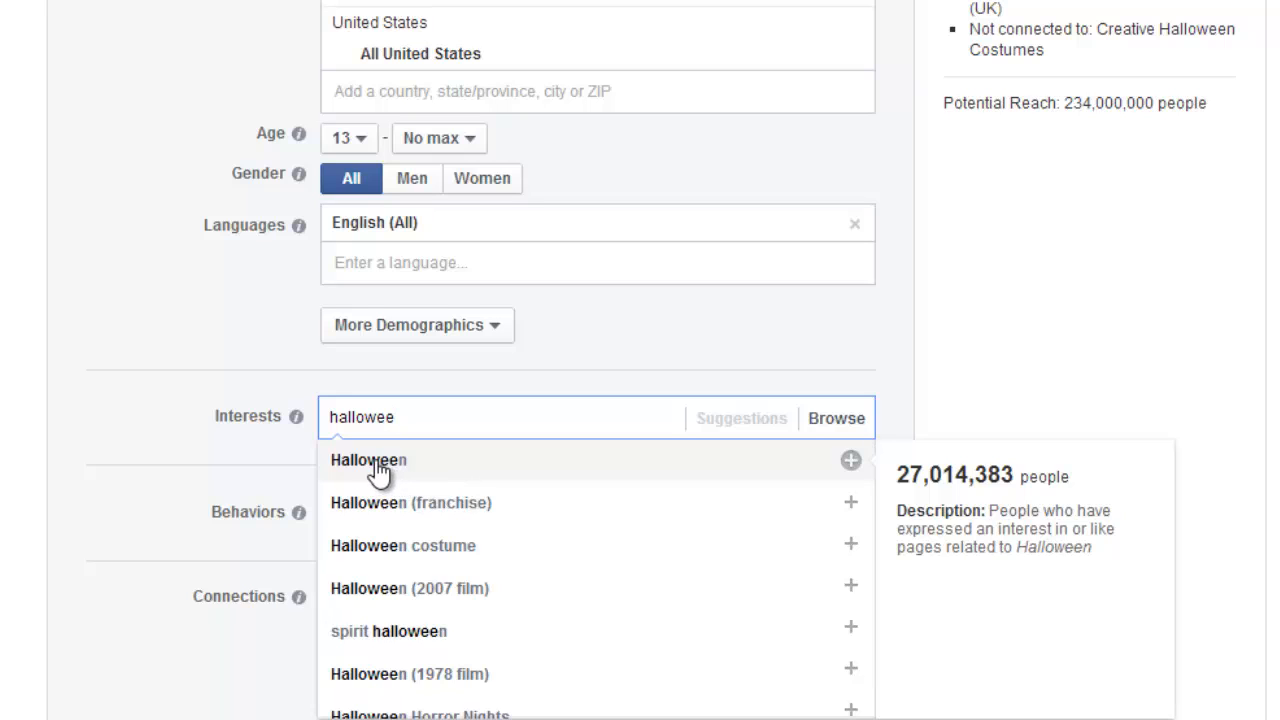
left_click(851, 462)
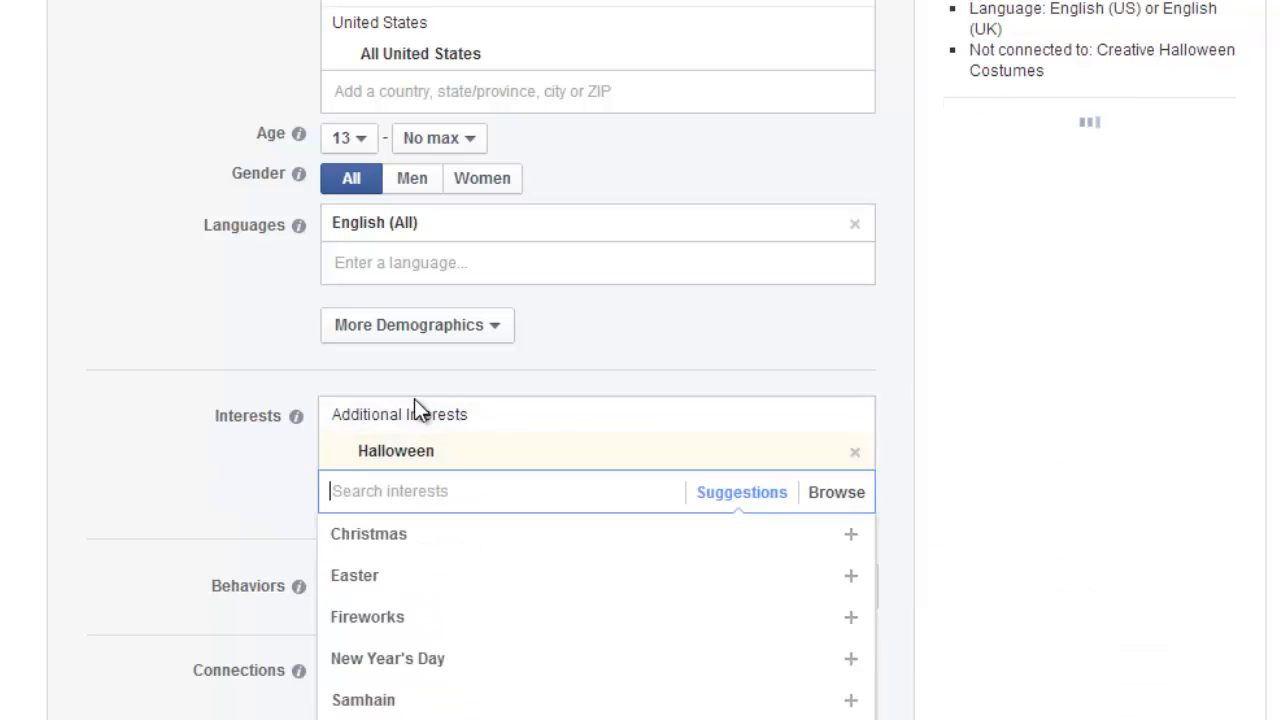
type("halloween")
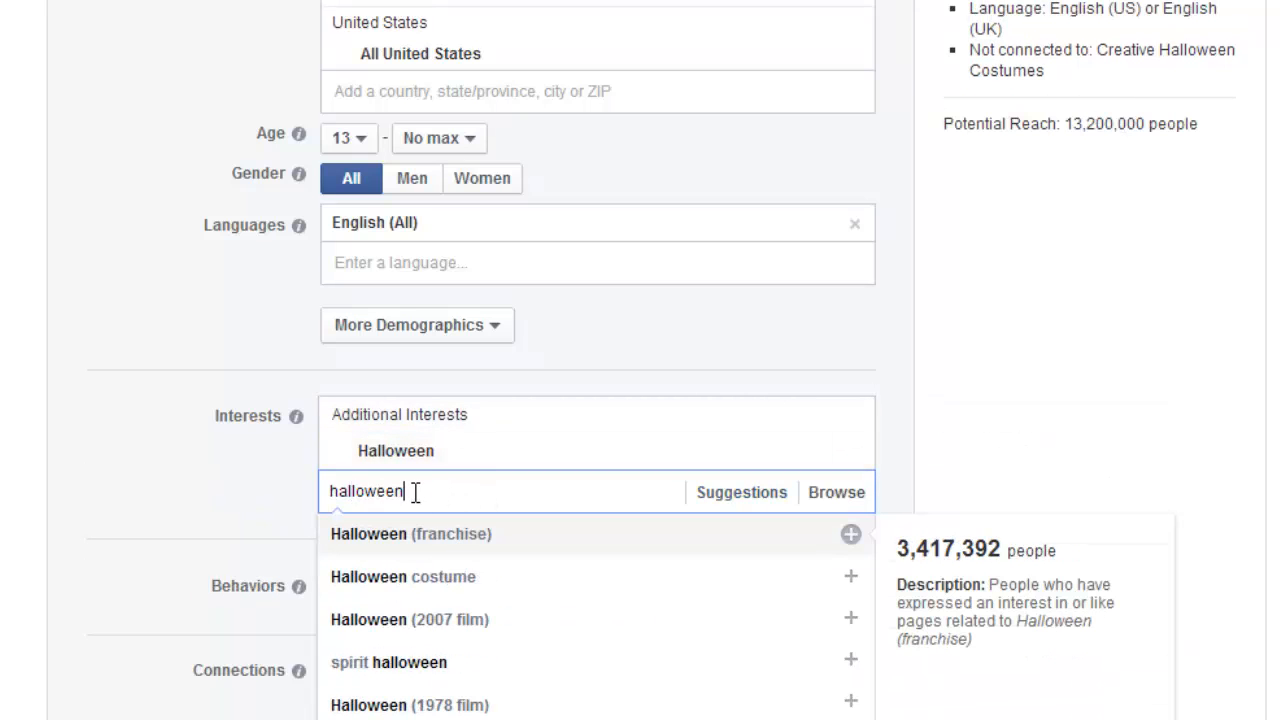
left_click(850, 584)
scroll(495, 490, "down", 2)
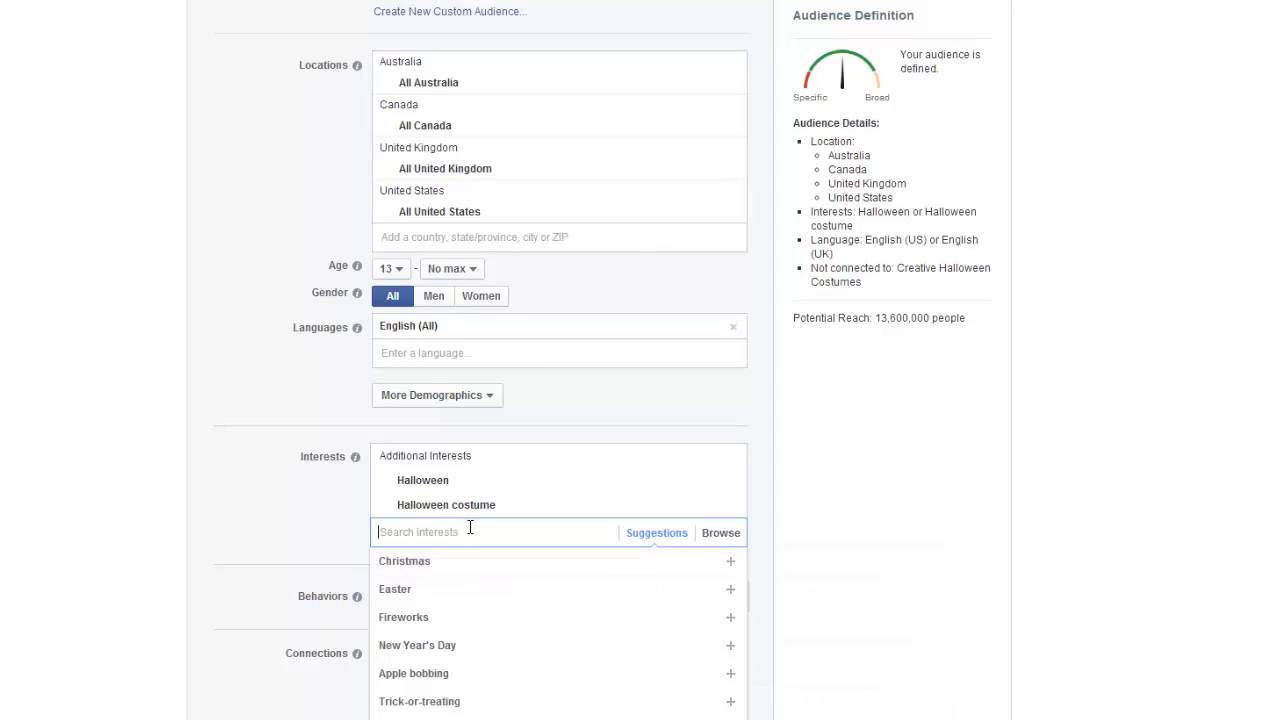
Search the audience interests for "halloween" and look over the related interest options without adding any.
type("halllloween")
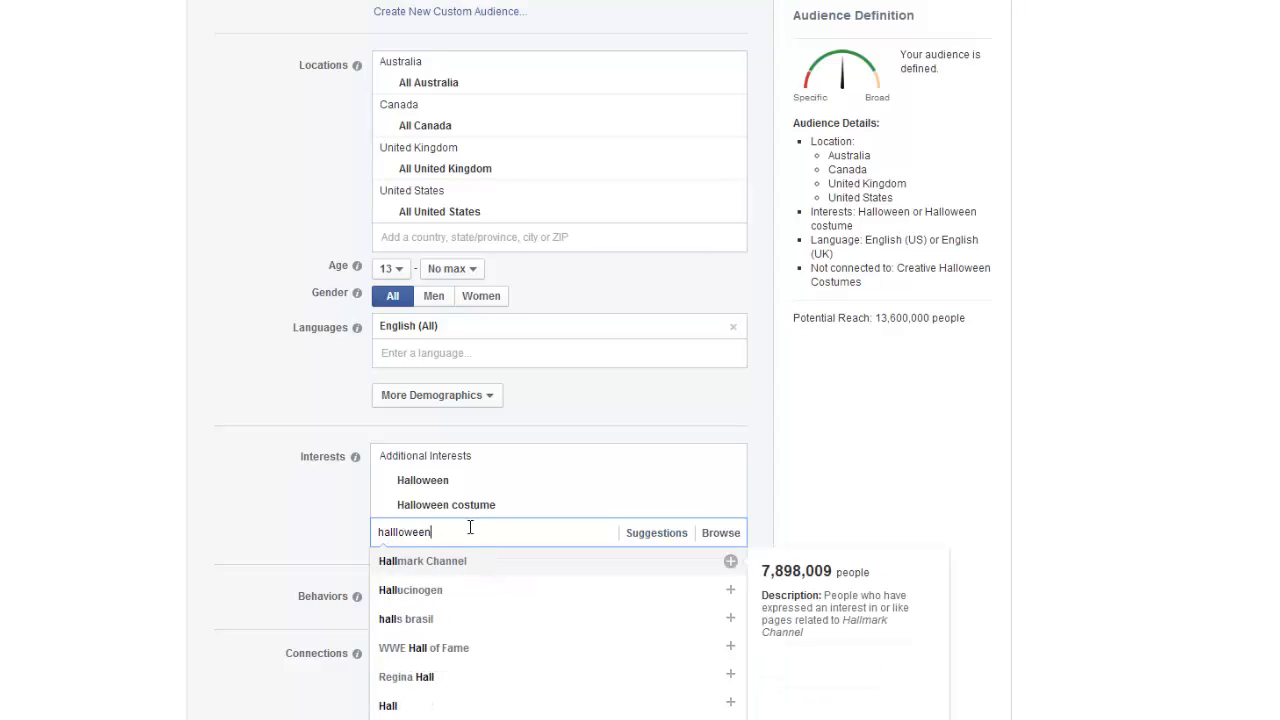
double_click(400, 532)
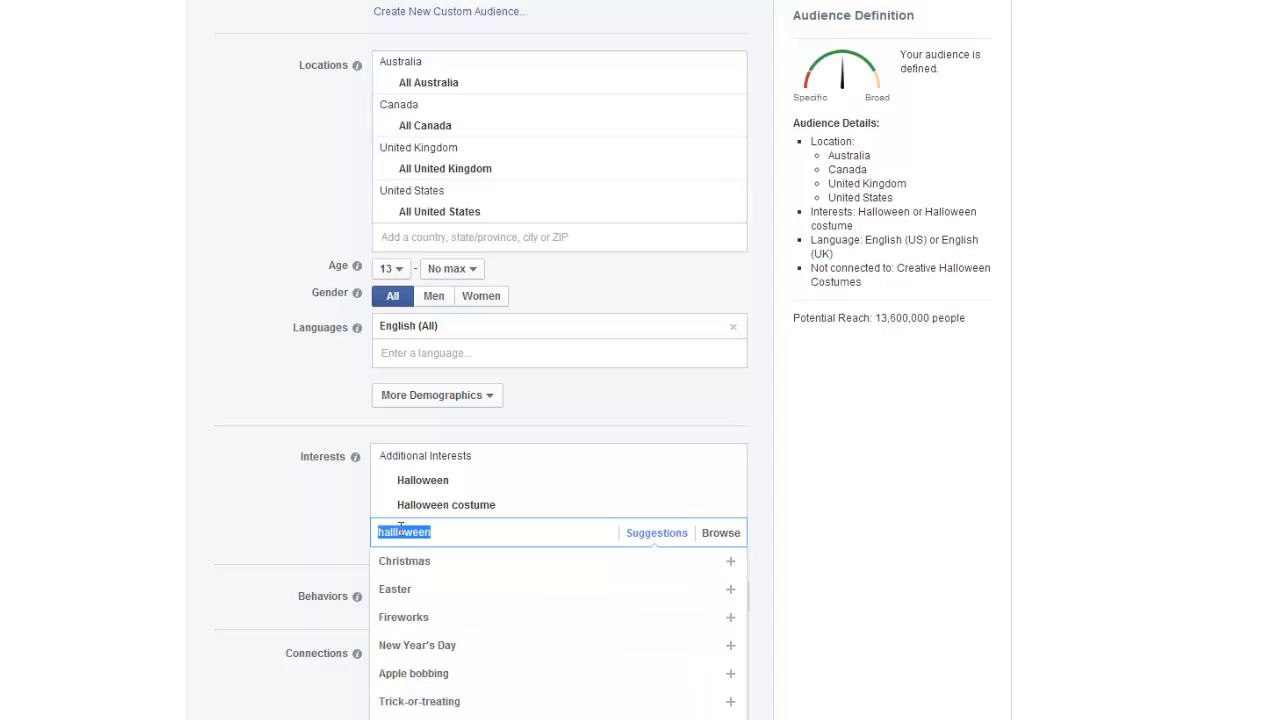
left_click(400, 532)
key("BackSpace")
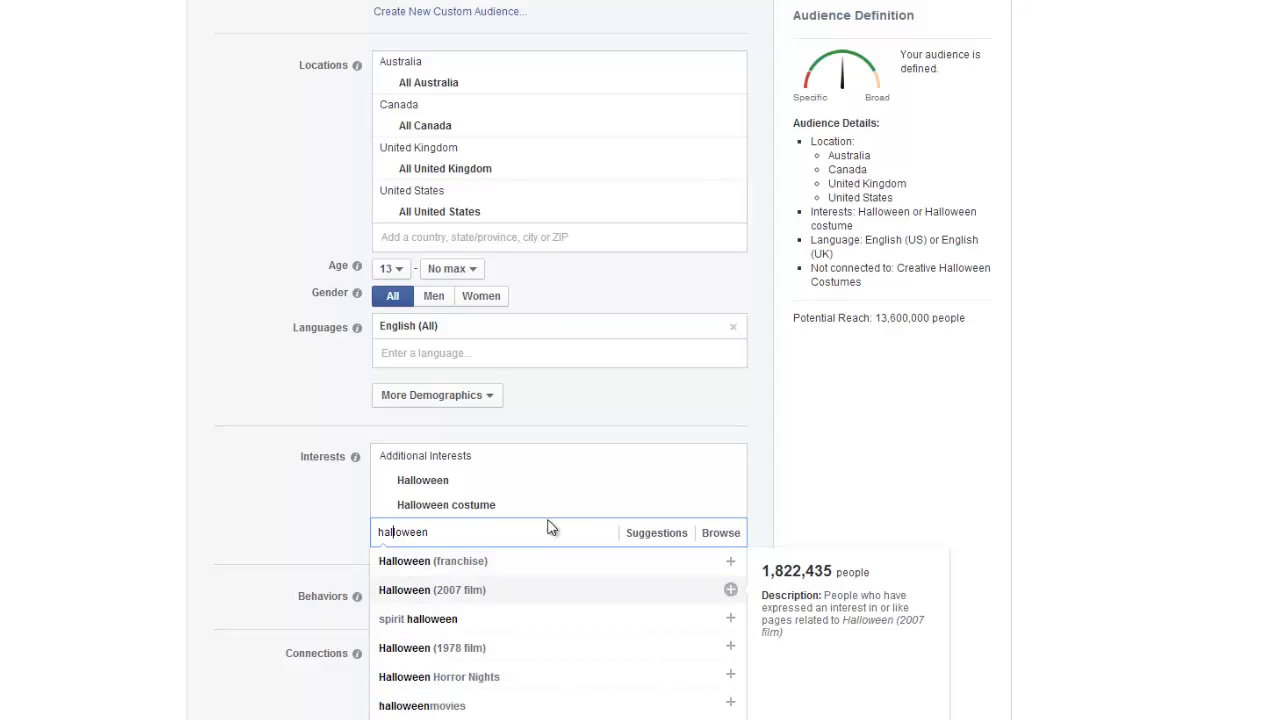
left_click(278, 508)
Browse the audience's Behaviors categories and examine the options under Digital activities, including the Online spenders entries.
scroll(400, 525, "down", 1)
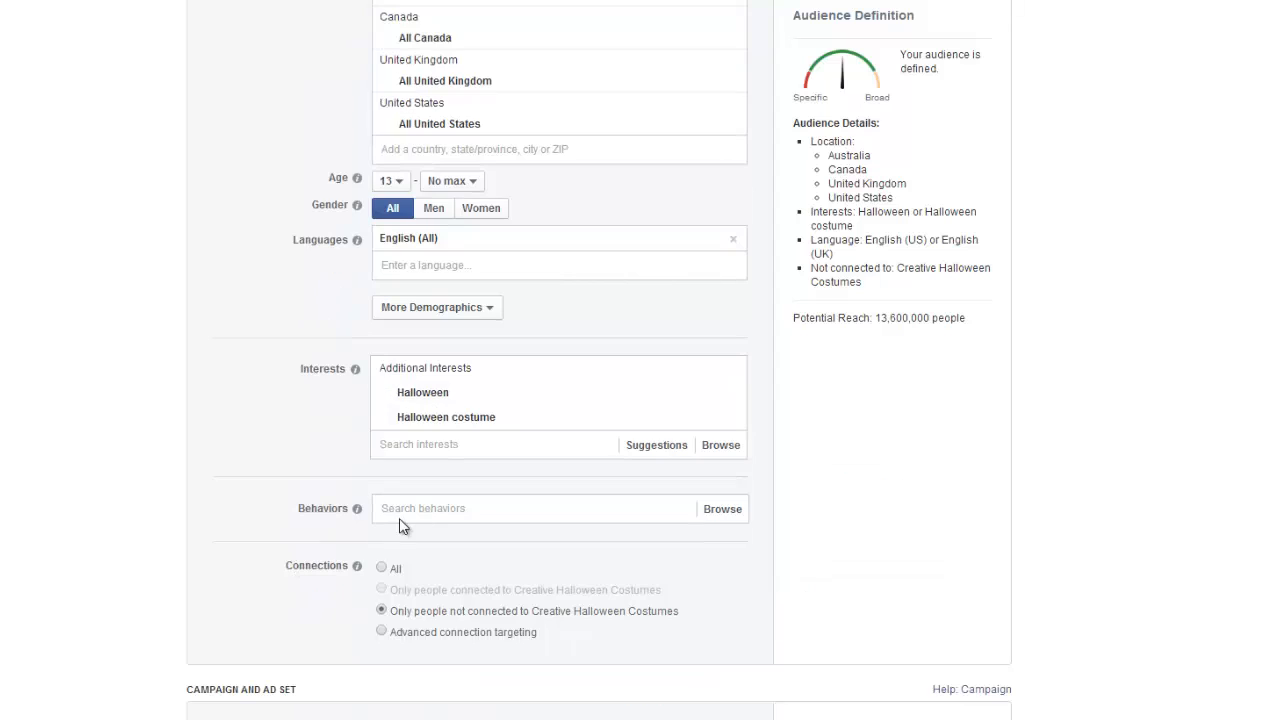
left_click(481, 508)
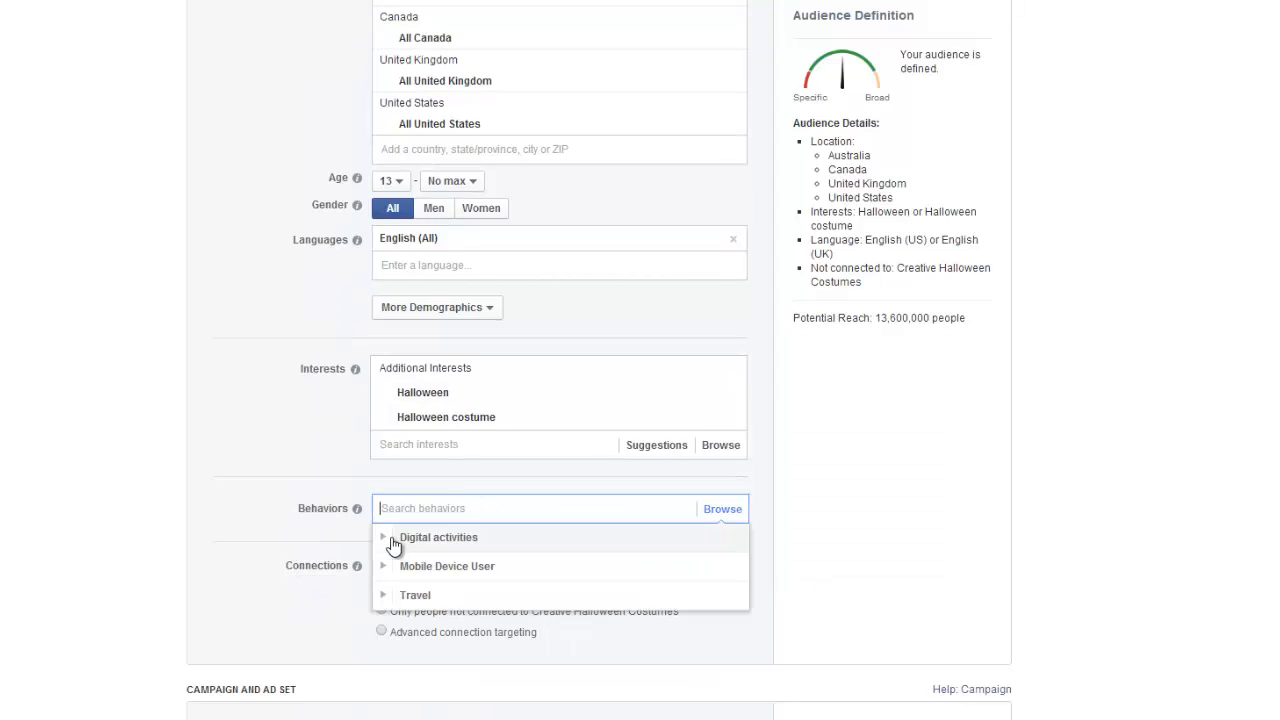
left_click(396, 547)
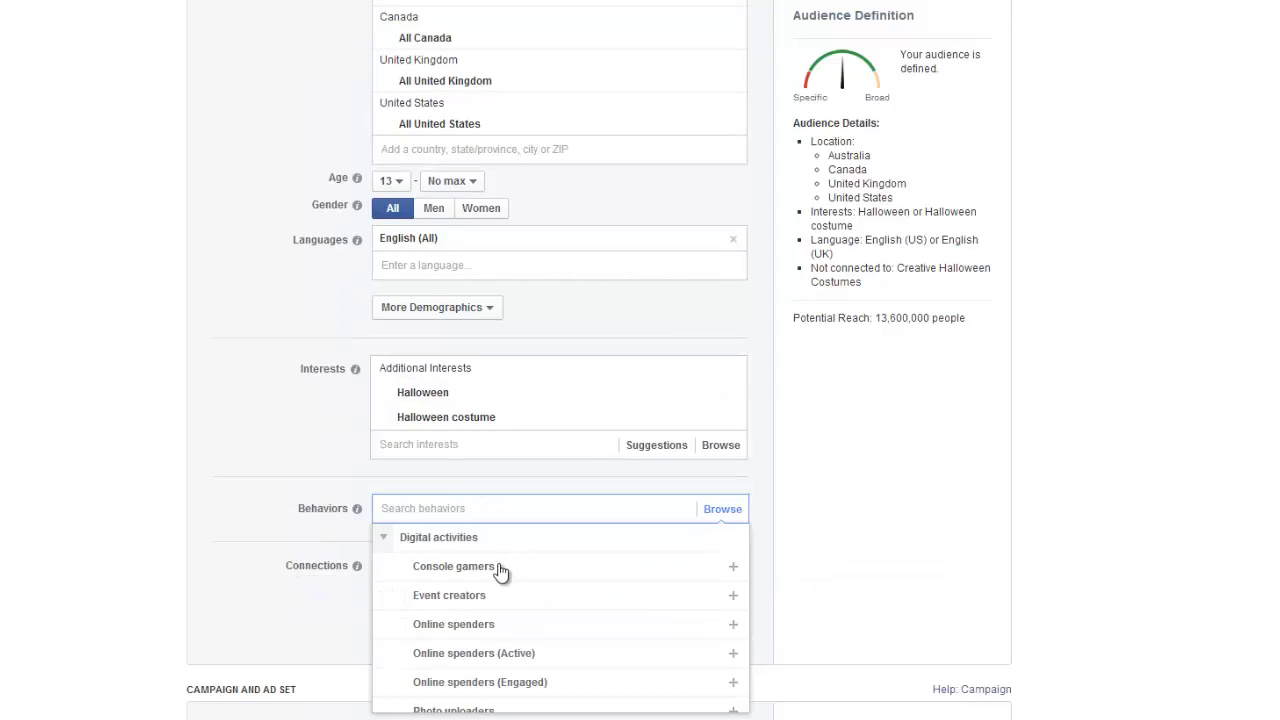
scroll(492, 585, "down", 2)
scroll(491, 590, "up", 2)
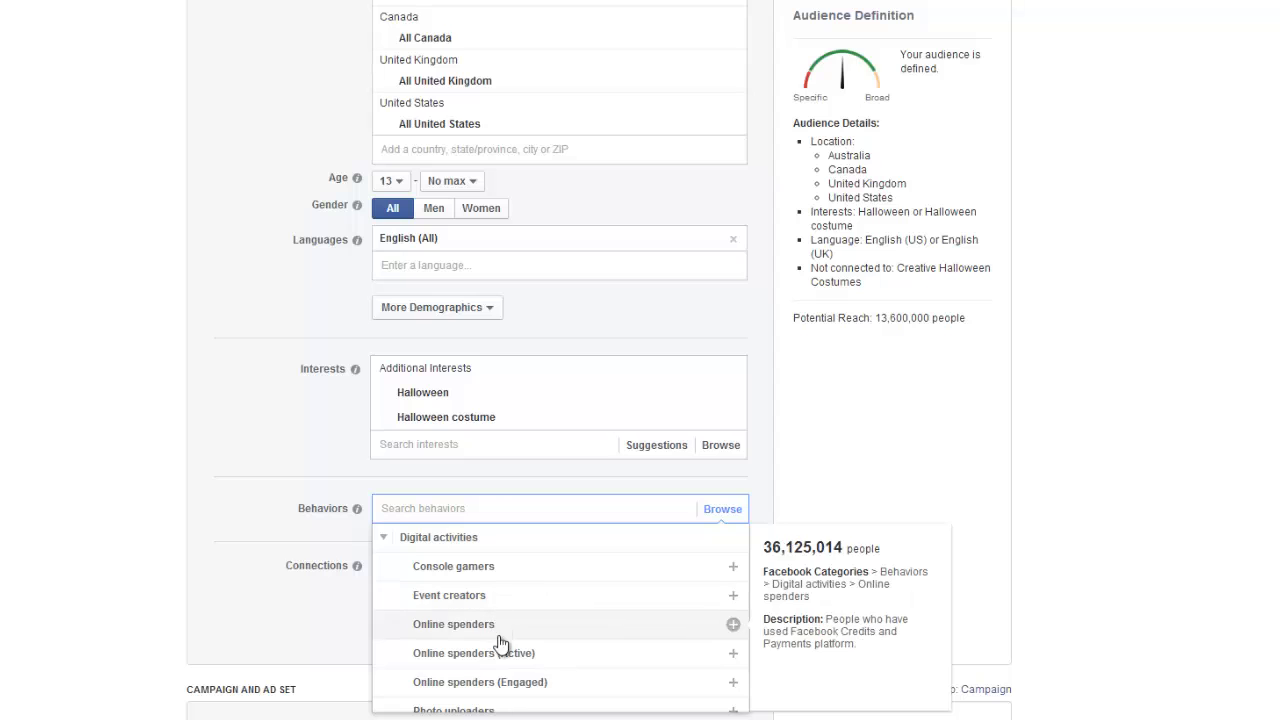
scroll(512, 645, "down", 2)
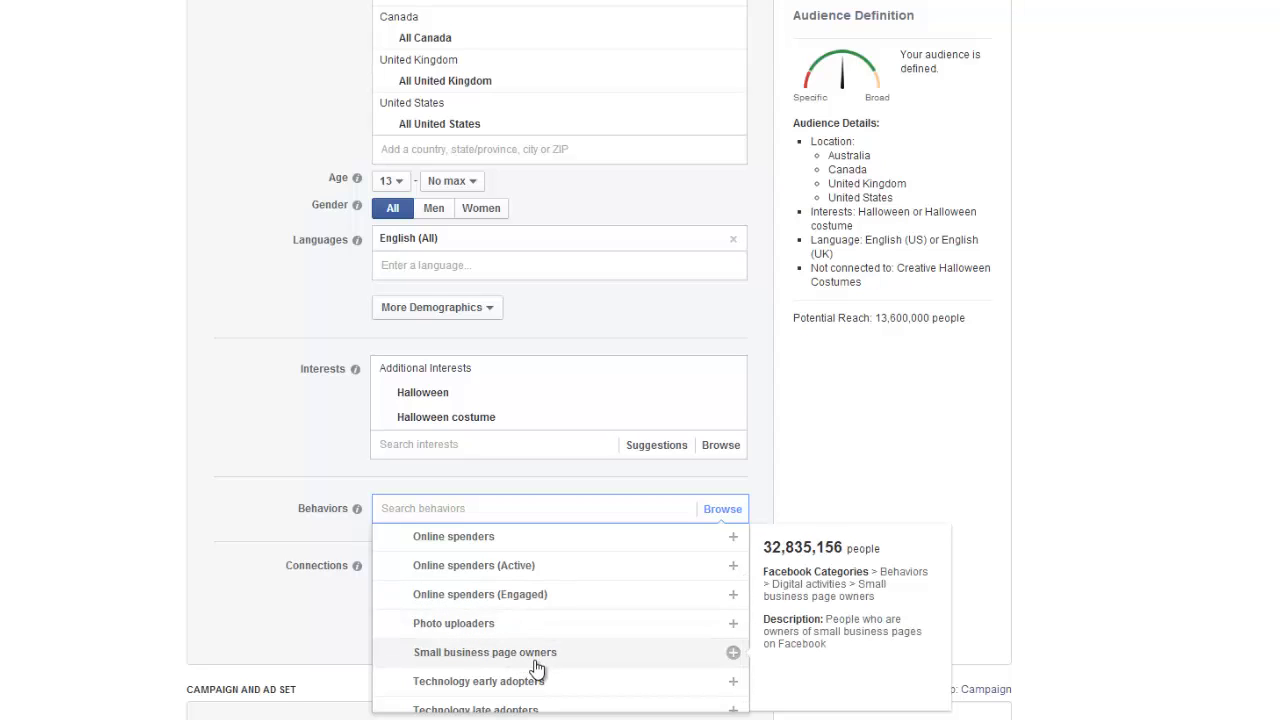
scroll(530, 640, "down", 1)
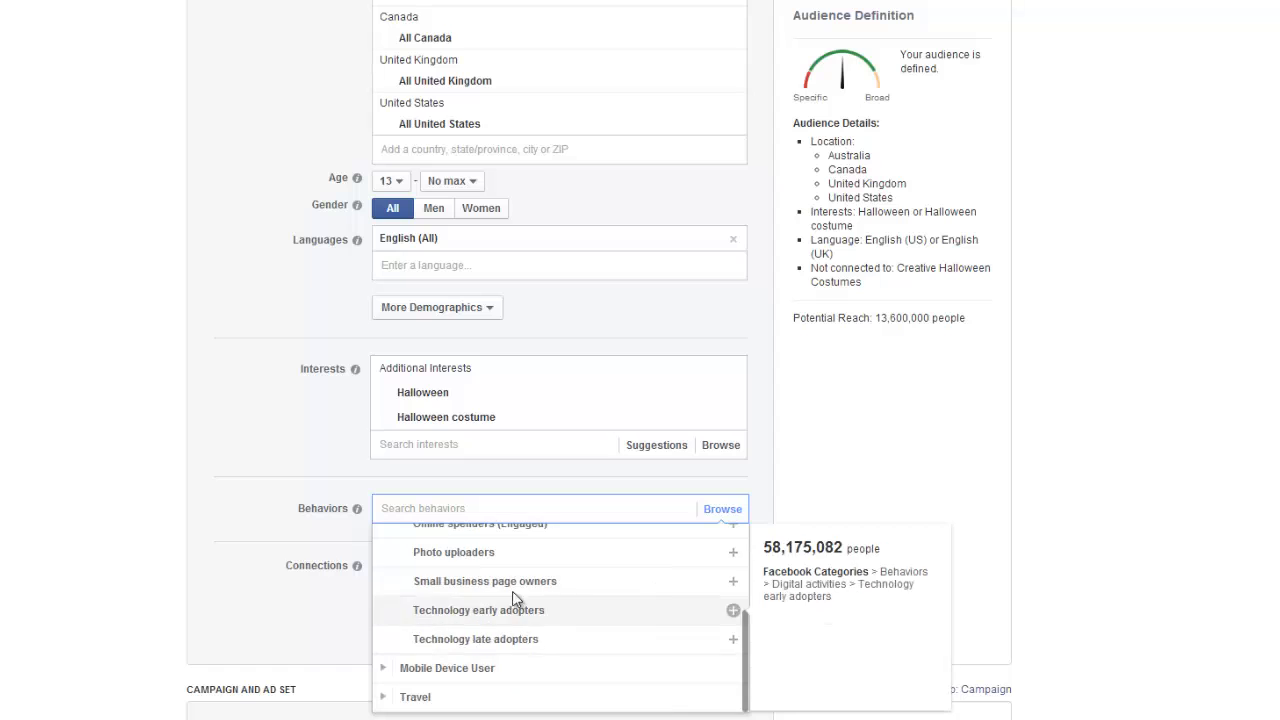
scroll(429, 651, "up", 3)
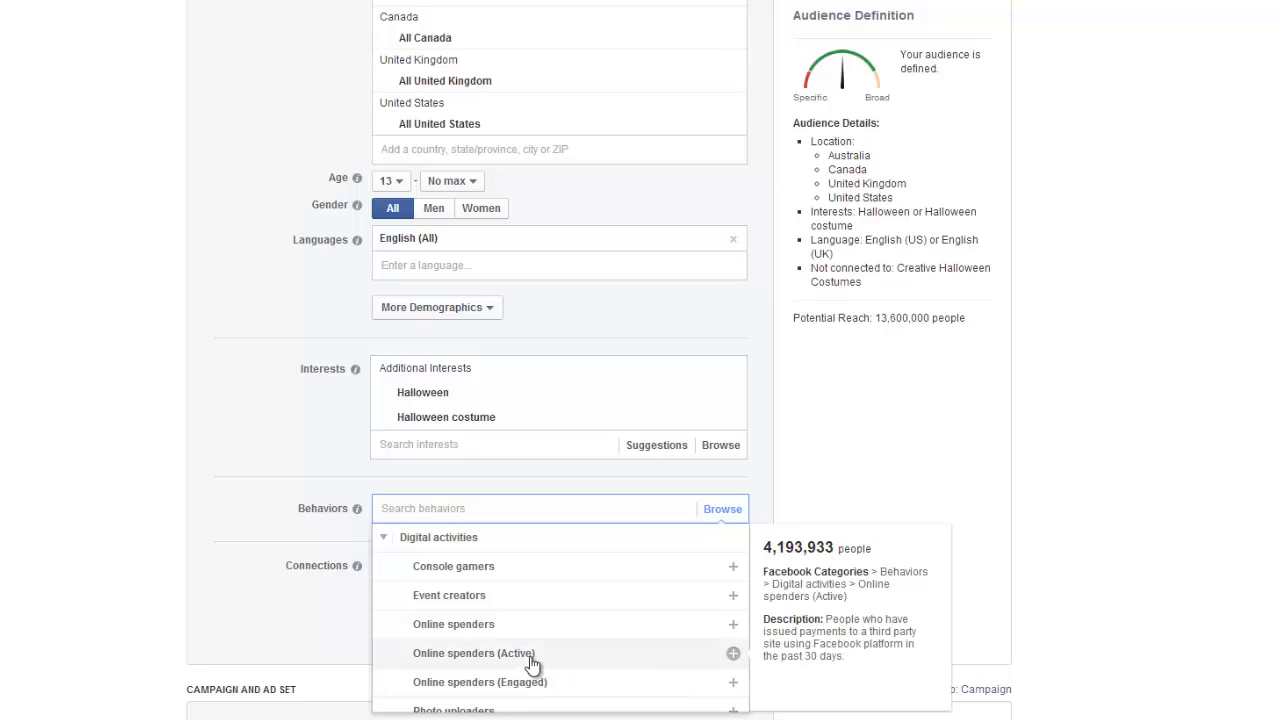
left_click(386, 541)
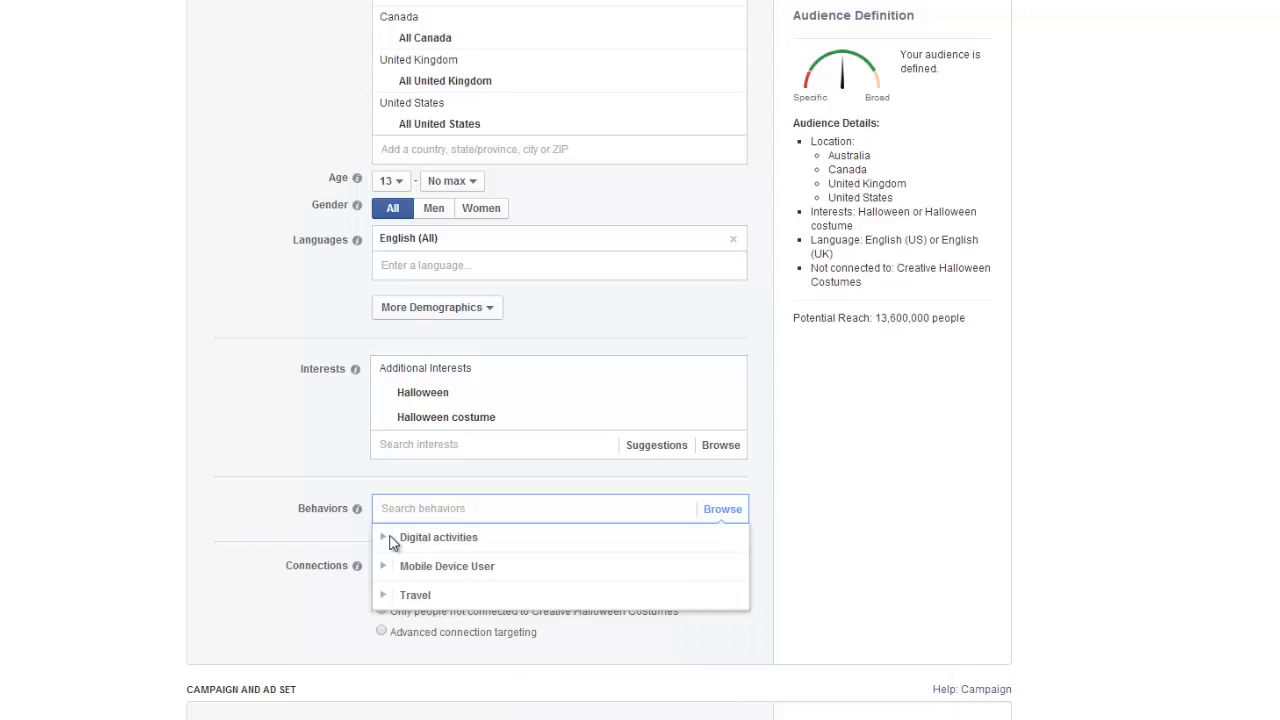
left_click(384, 631)
Try advanced connection targeting for the audience, and return Connections to only people not connected to Creative Halloween Costumes.
scroll(246, 390, "down", 2)
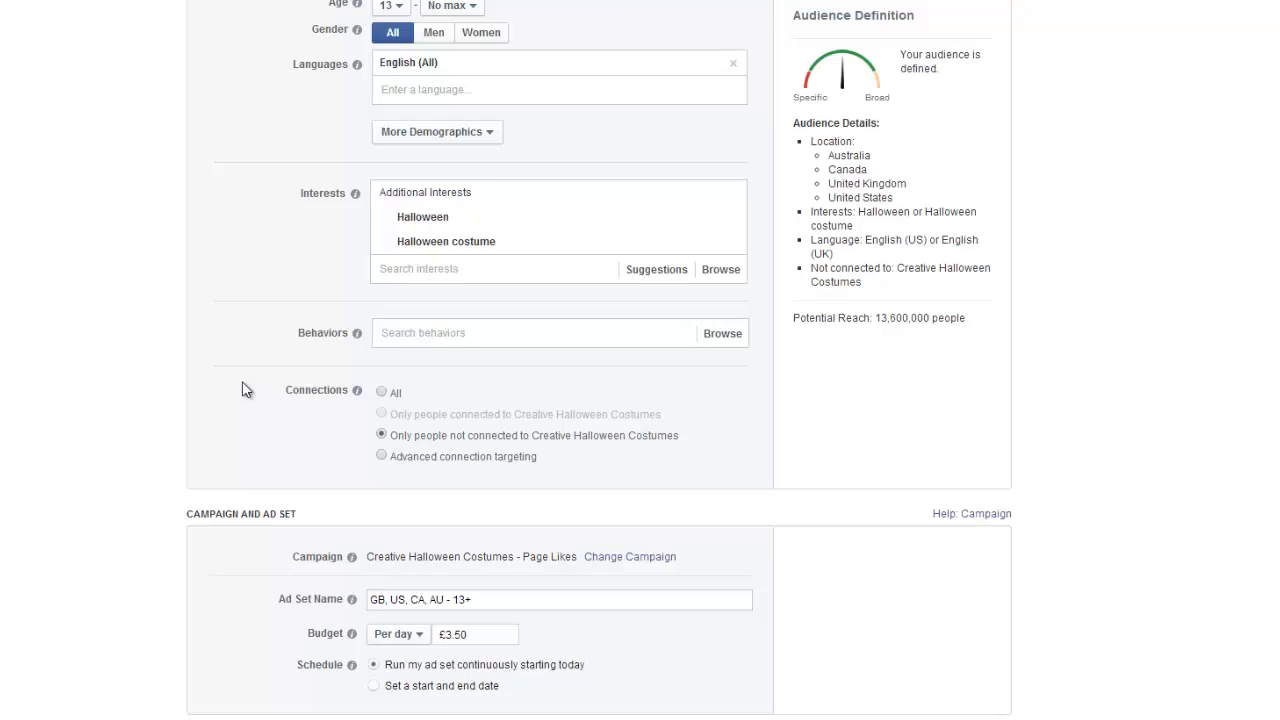
left_click(242, 389)
left_click(383, 457)
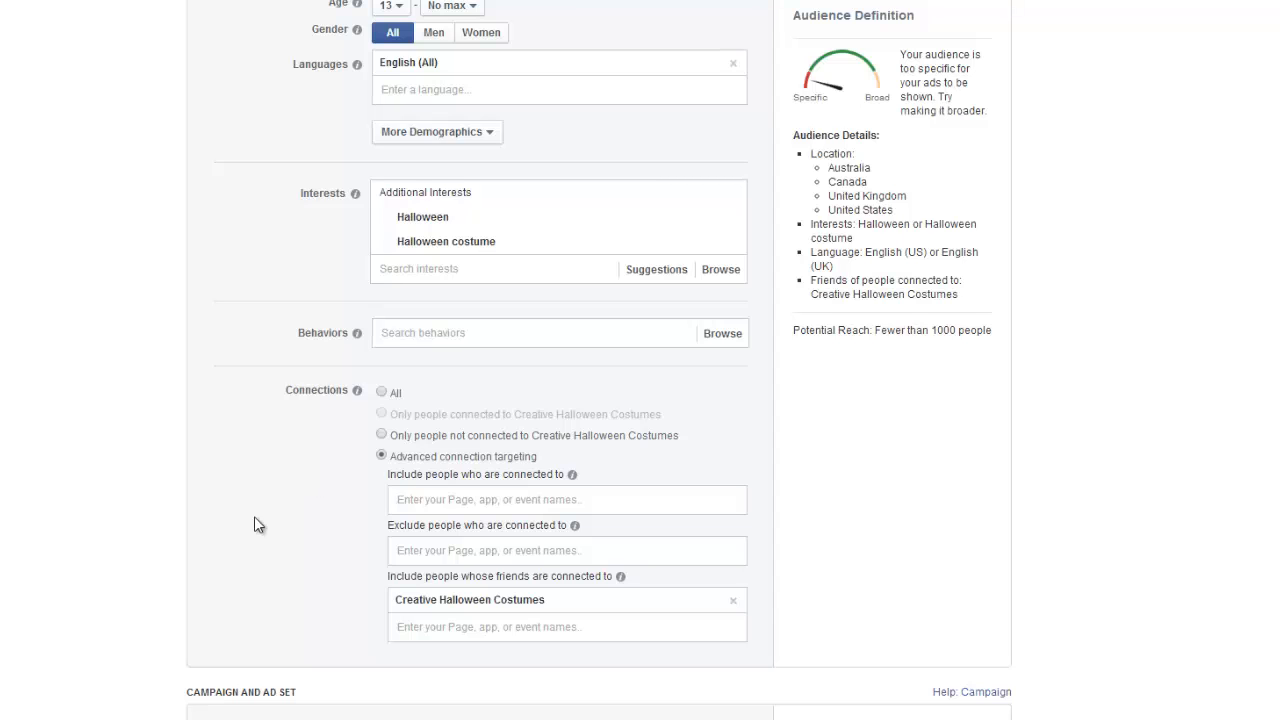
left_click(381, 434)
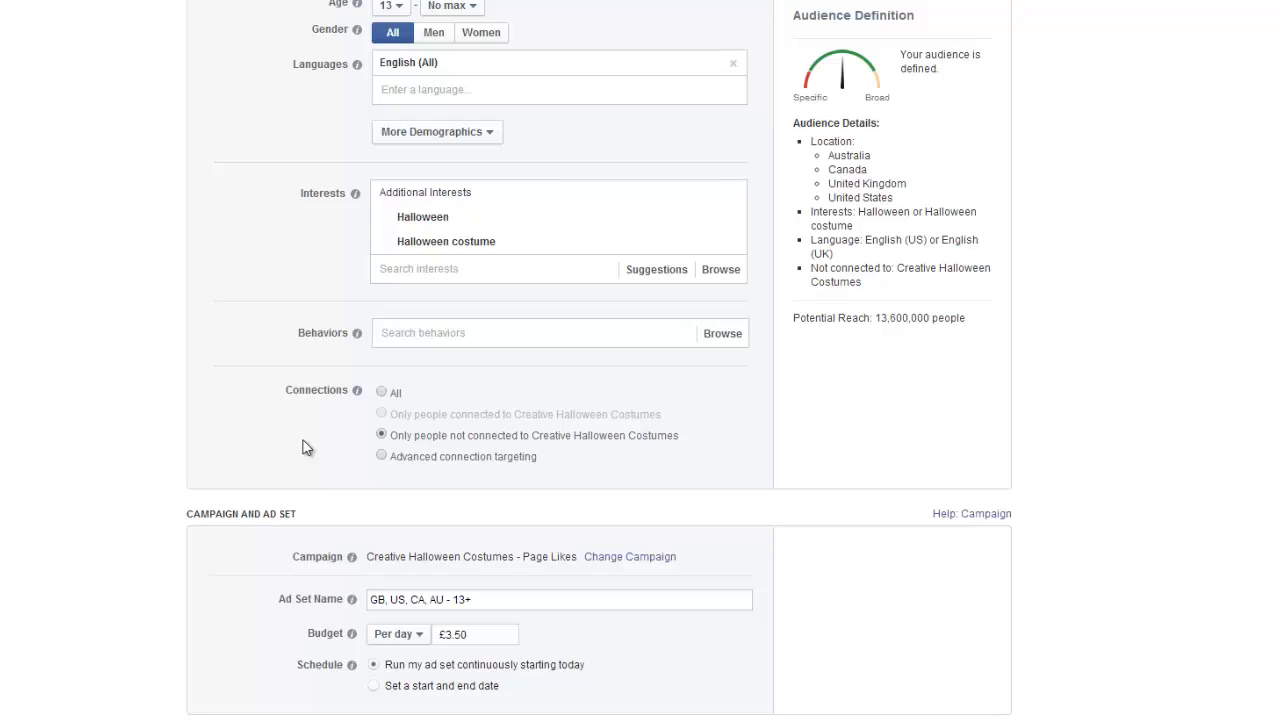
Set the ad set's budget to £1.00 per day.
scroll(429, 423, "down", 2)
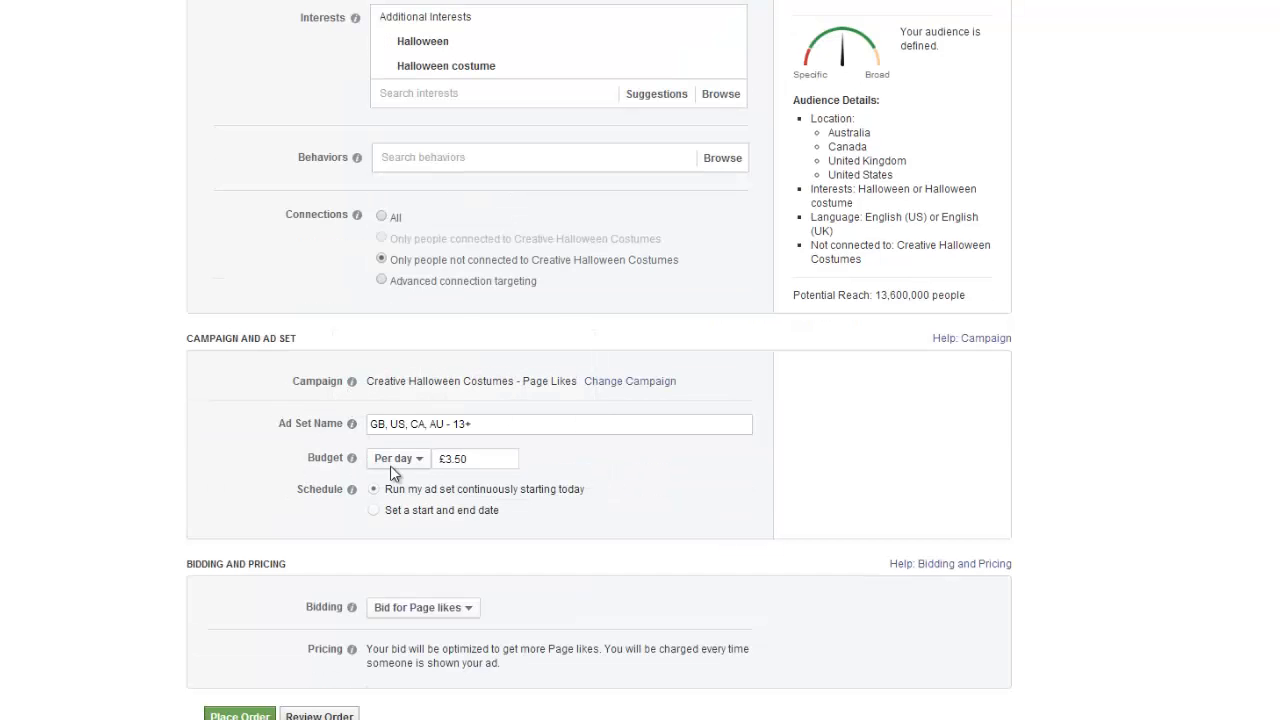
left_click_drag(445, 459, 563, 460)
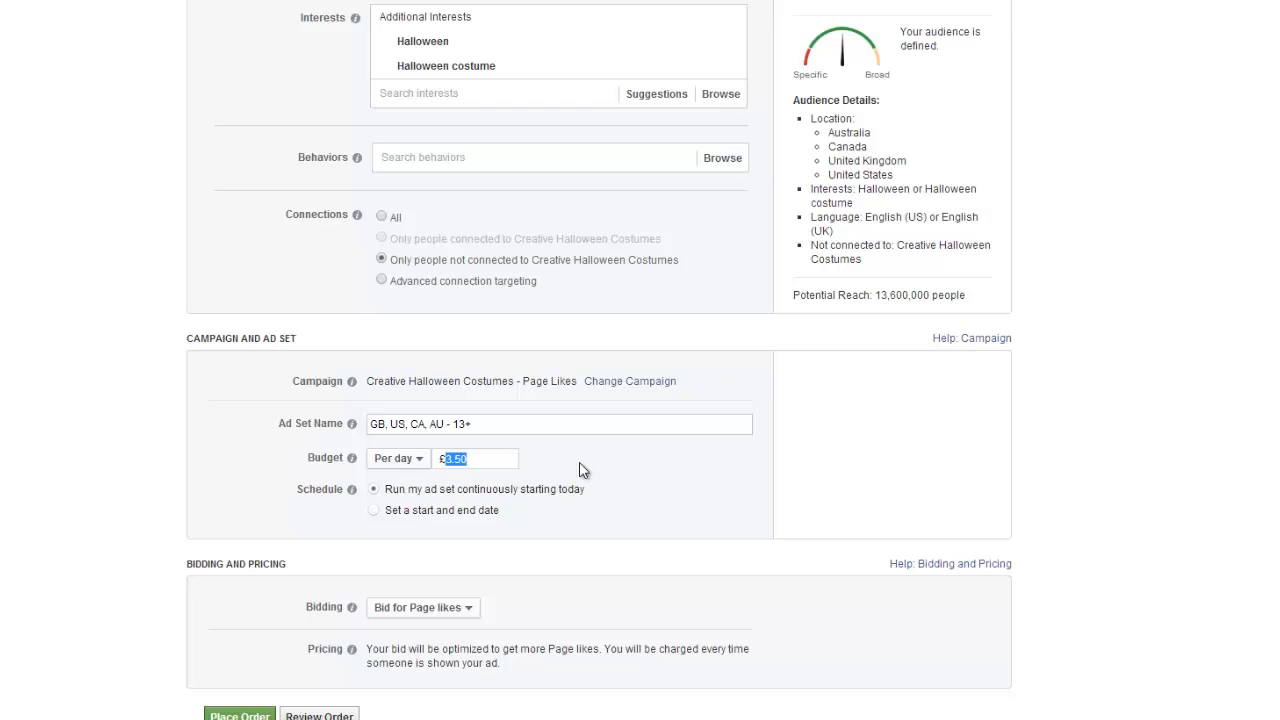
type("2")
left_click(615, 478)
left_click_drag(445, 458, 668, 472)
type("1.00")
Review the ad order for Creative Halloween Costumes and place it.
left_click(318, 716)
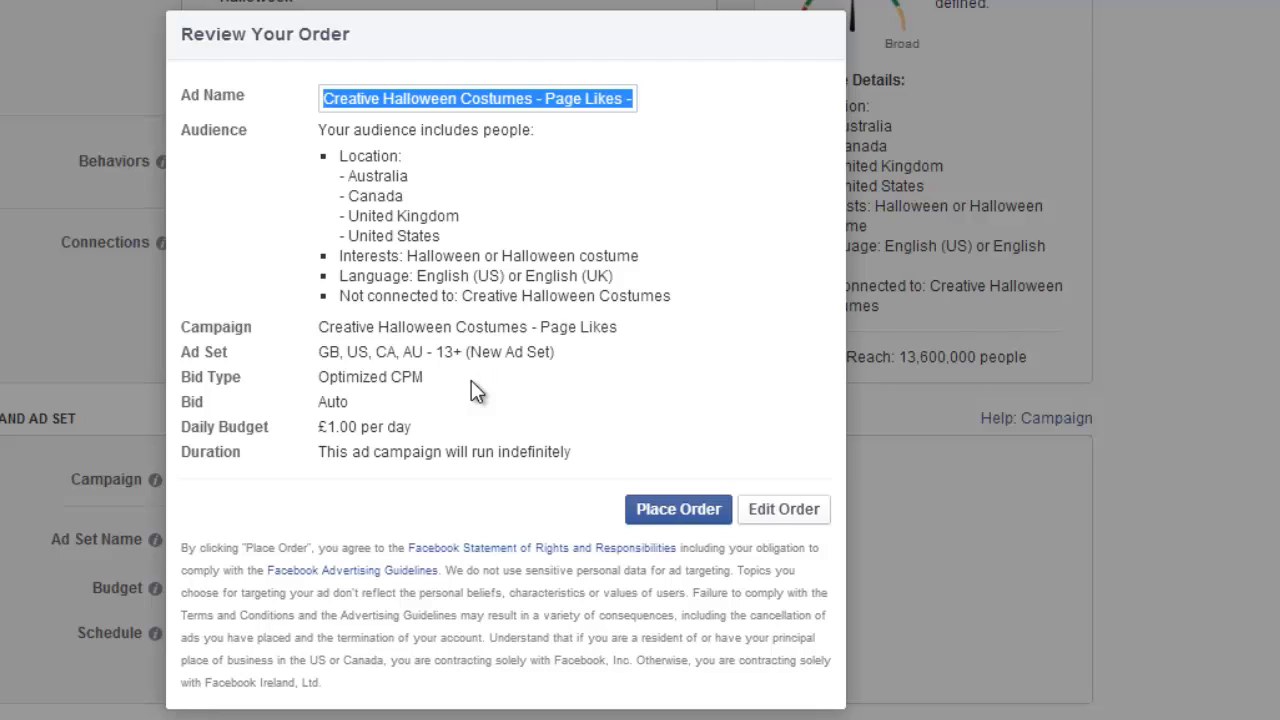
left_click(690, 510)
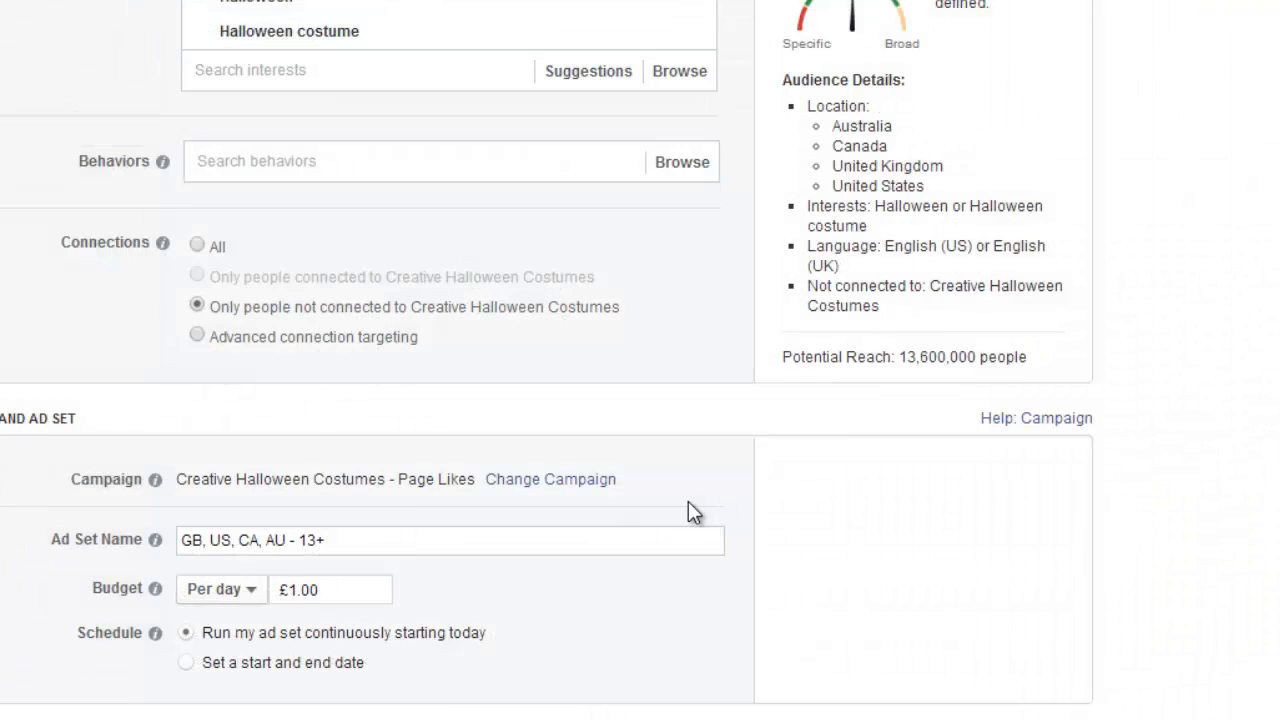